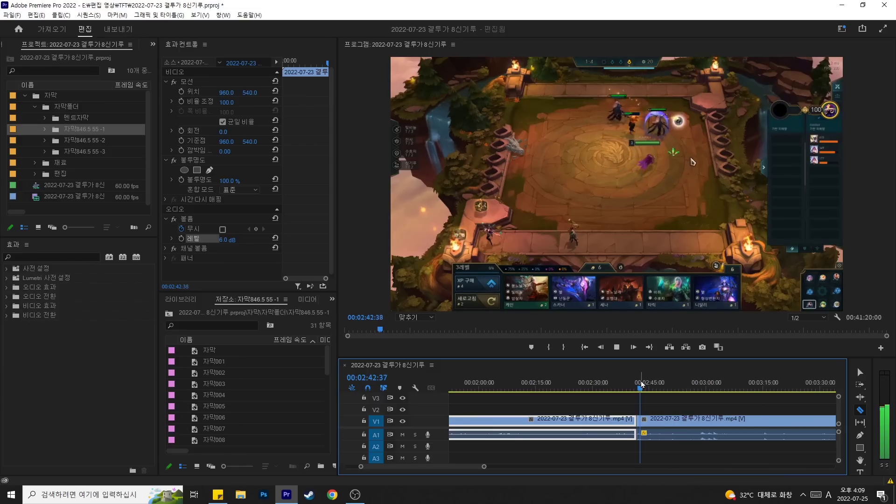
Step: Delete the gameplay footage before the cut near 00:02:41 and close the gap left at the sequence's start
key(space)
scroll(661, 420, up, 3)
key(equal)
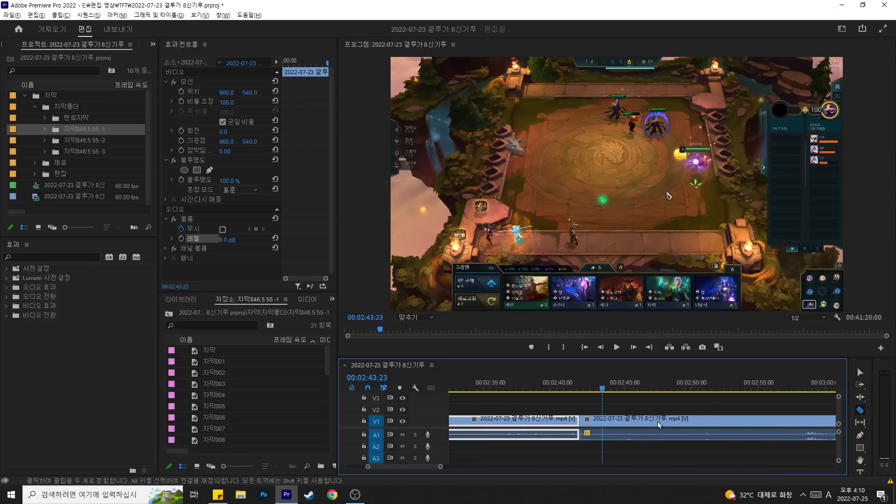
drag(532, 409, 541, 435)
key(Delete)
click(531, 422)
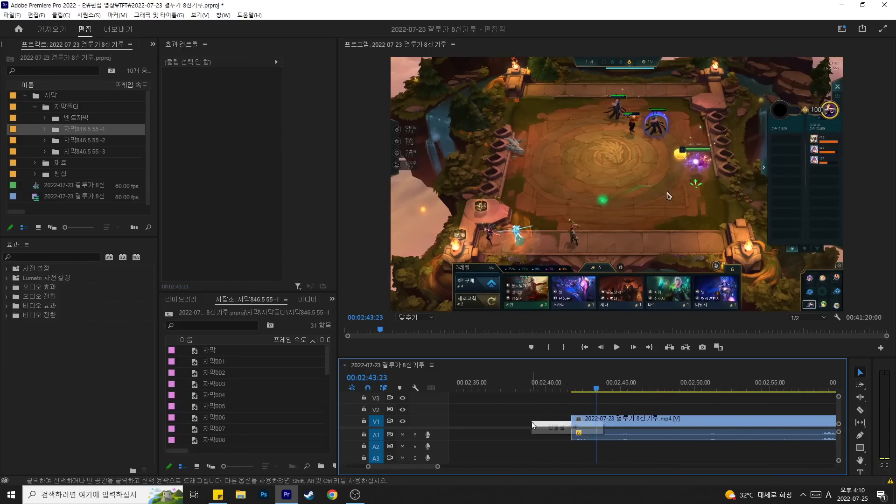
key(Delete)
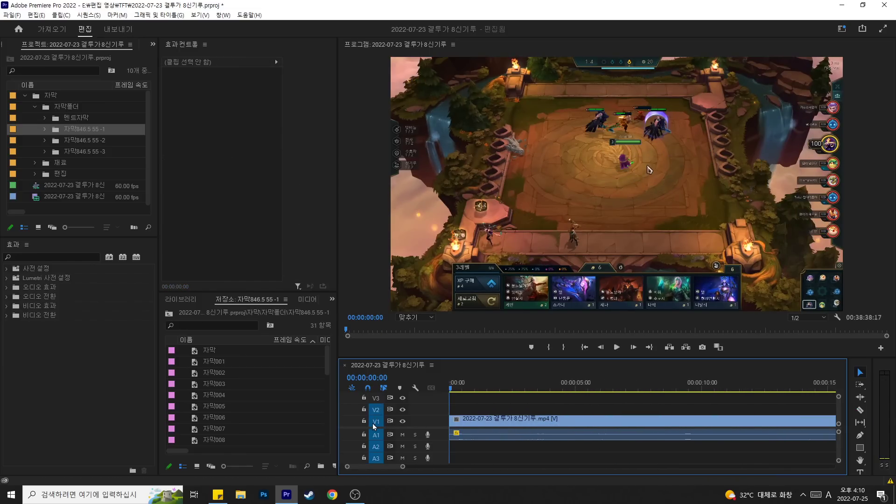
Step: Turn off targeting for track V1 and apply the default video and audio transitions at the start of the first clip
click(373, 424)
key(space)
key(space)
key(equal)
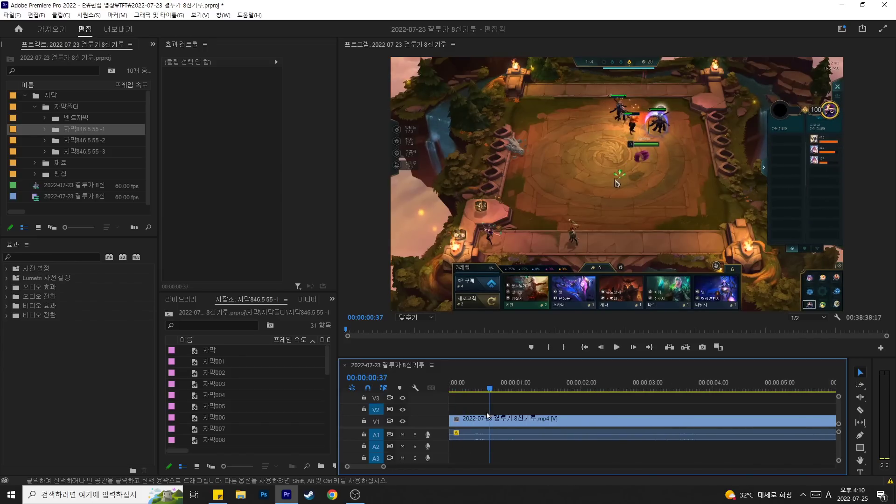
right_click(449, 420)
click(468, 401)
key(equal)
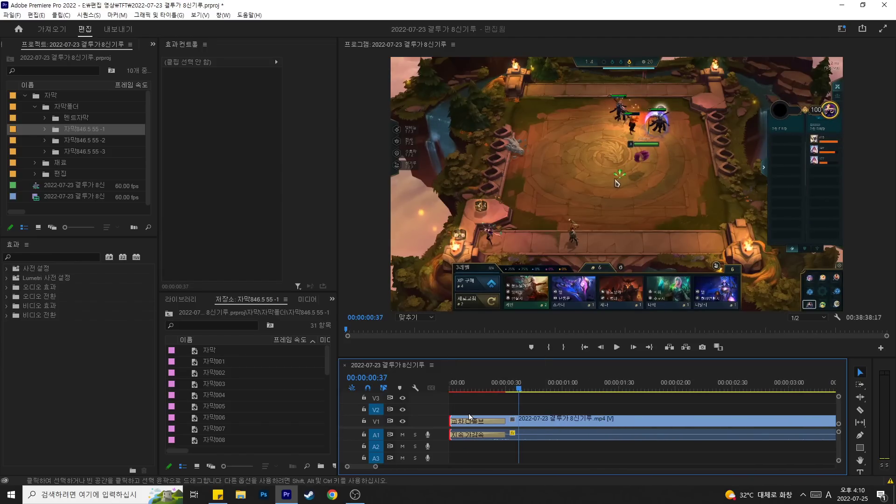
Step: Play from the beginning and split the gameplay clip at 00:00:01:24
click(455, 382)
key(space)
key(minus)
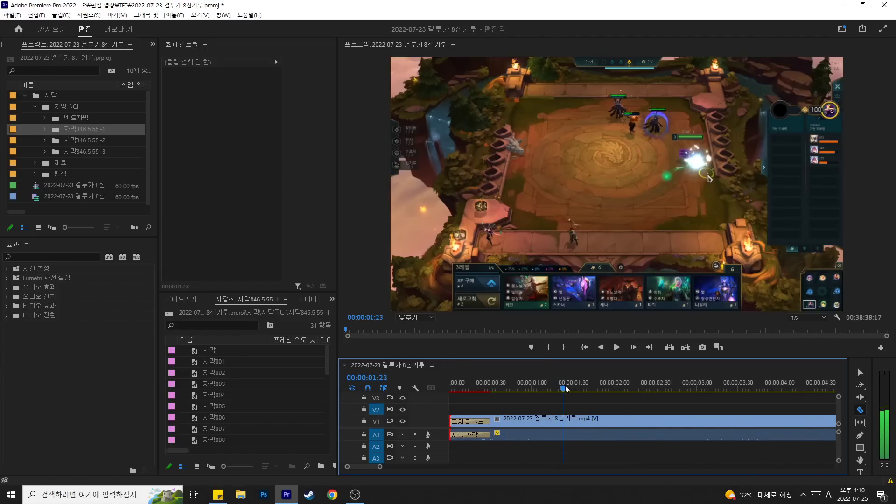
mouse_move(571, 388)
mouse_down()
mouse_move(564, 389)
mouse_move(572, 387)
mouse_up()
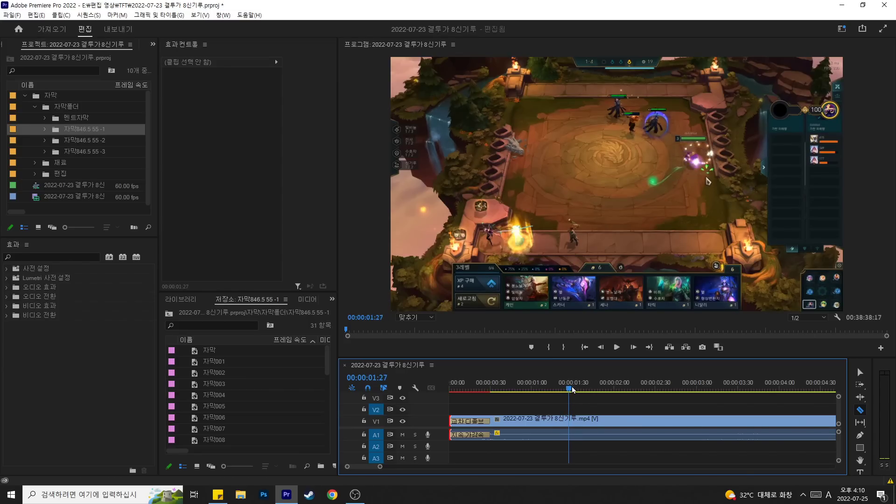
key(Left)
key(Left)
key(Left)
key(Right)
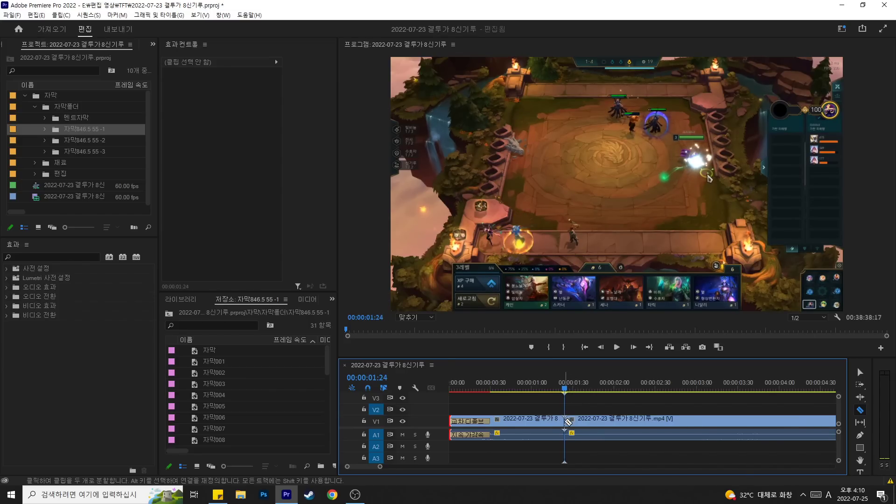
Step: Continue playback and split the gameplay clip a second time, a few seconds into the sequence
key(space)
key(minus)
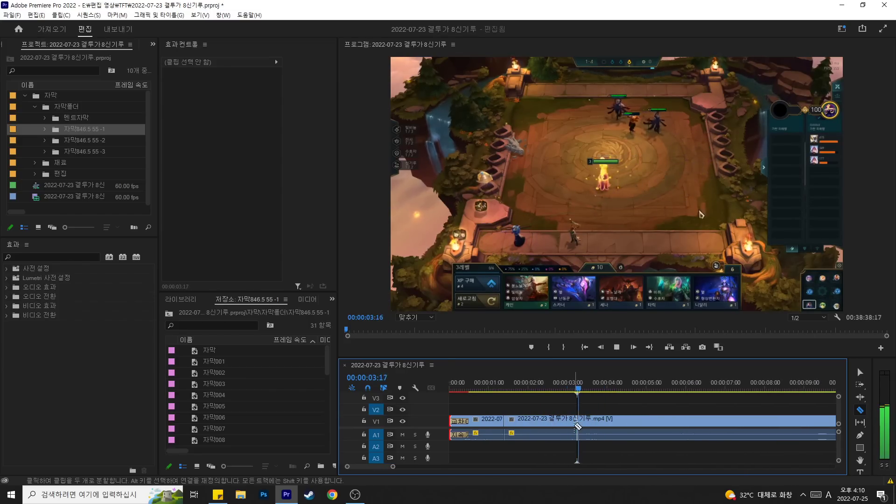
key(space)
key(space)
key(space)
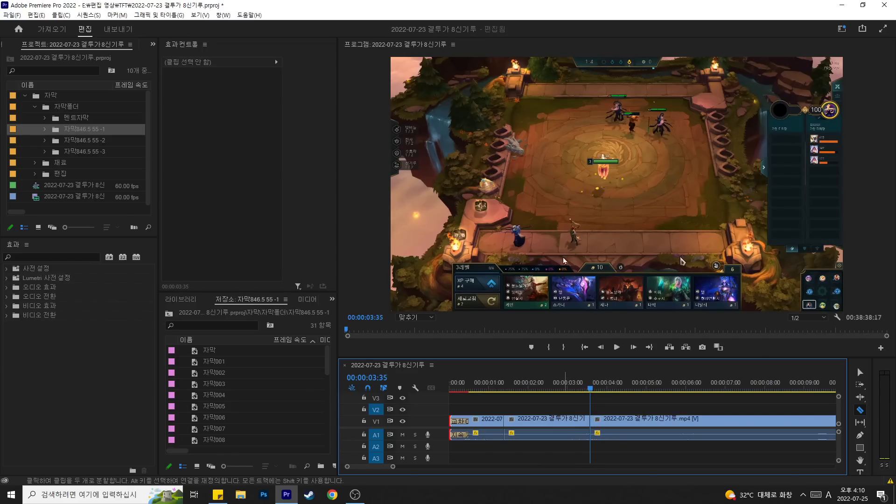
Step: Scale the segment between the two cuts to 250 and move it to position 2055.7, -76.3 to frame the bench units
key(minus)
drag(566, 391, 522, 383)
key(v)
click(522, 420)
click(229, 102)
text(250)
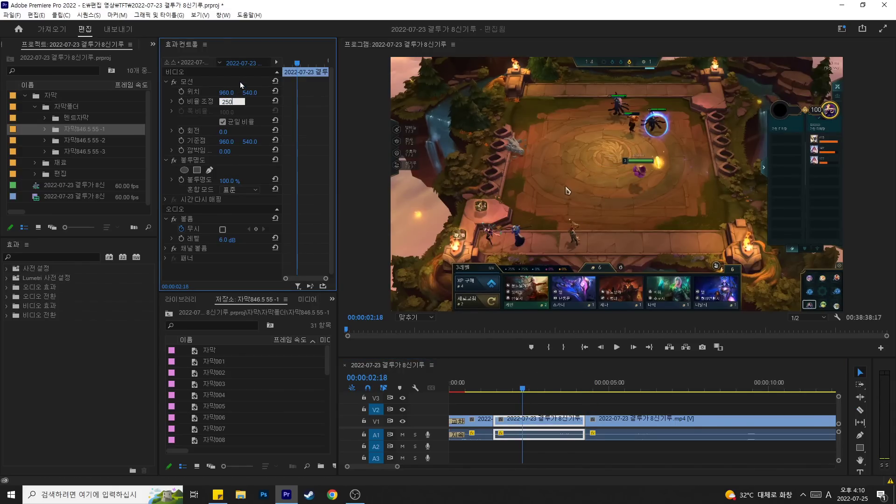
click(240, 82)
drag(445, 275, 659, 155)
Step: Place subtitle 자막001 on track V3 above the enlarged segment and change its text to "10원 + 요네로 시작하는 판"
drag(213, 362, 495, 396)
drag(430, 439, 430, 457)
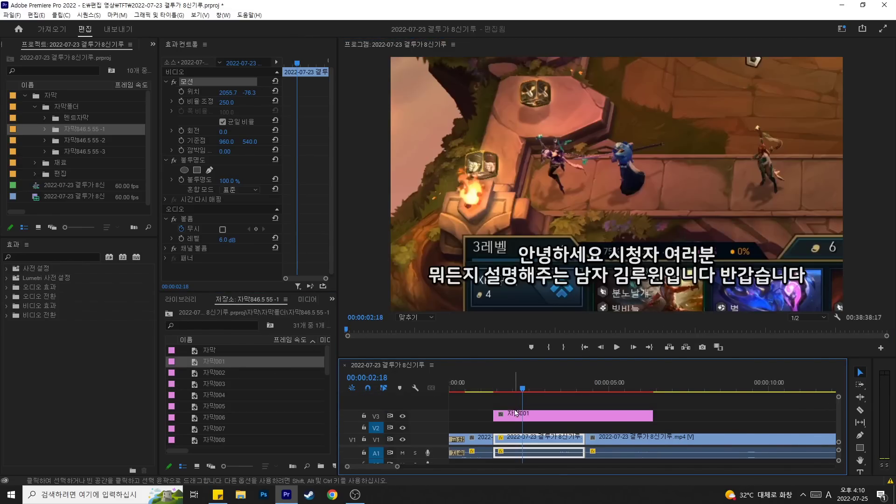
double_click(519, 416)
key(ctrl+a)
text(d)
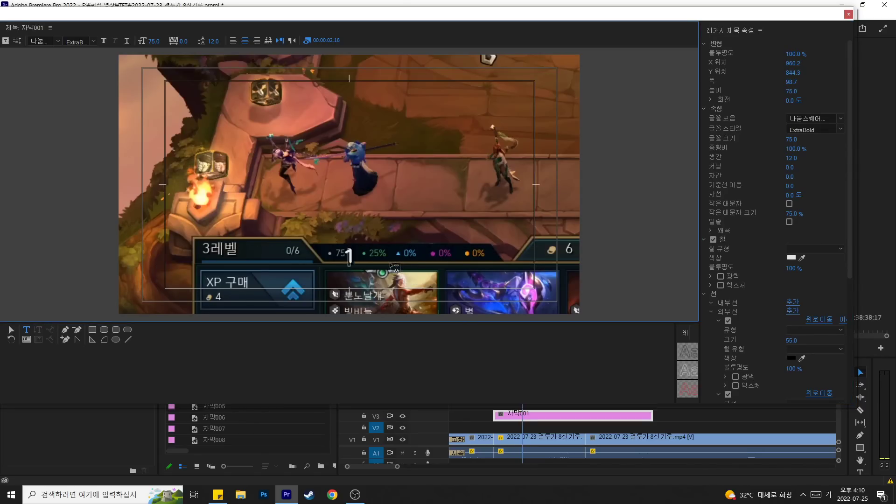
text(10원 + 요네로 시)
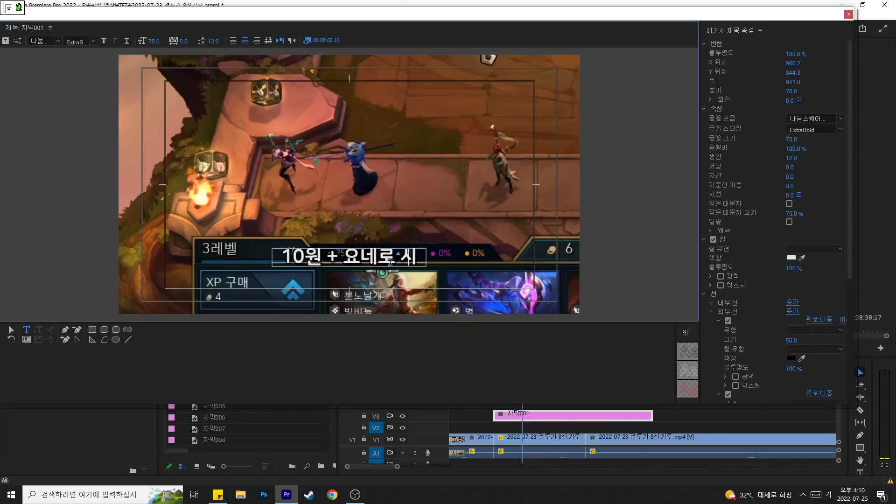
text(작하는 판)
click(849, 14)
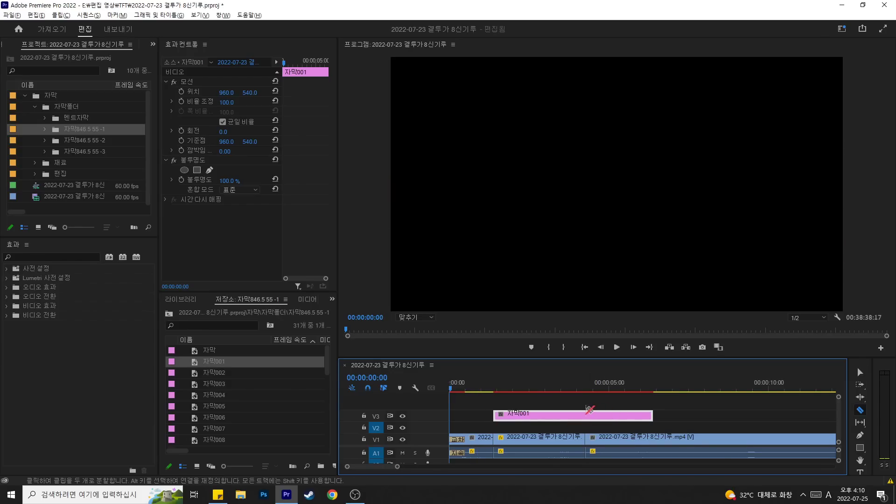
Step: Play back the opening and trim the end of subtitle 자막001 to match the end of the enlarged segment
key(minus)
key(space)
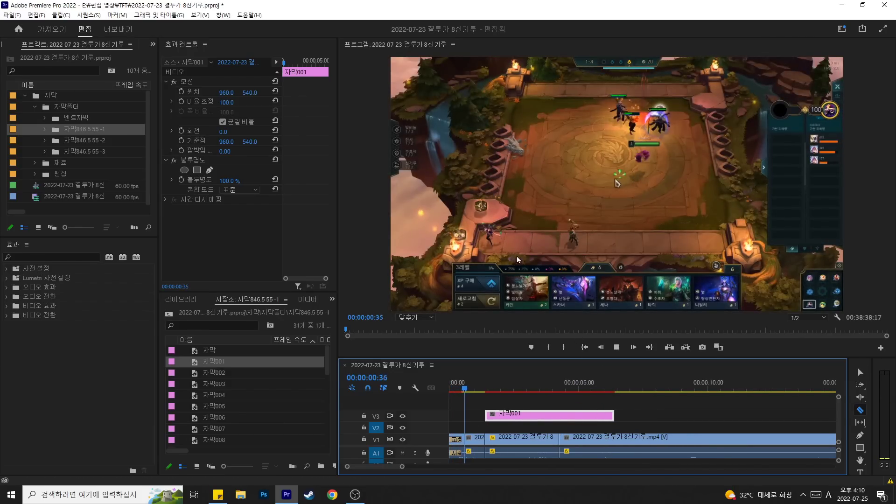
alt+scroll(472, 416, down, 1)
alt+scroll(522, 421, up, 1)
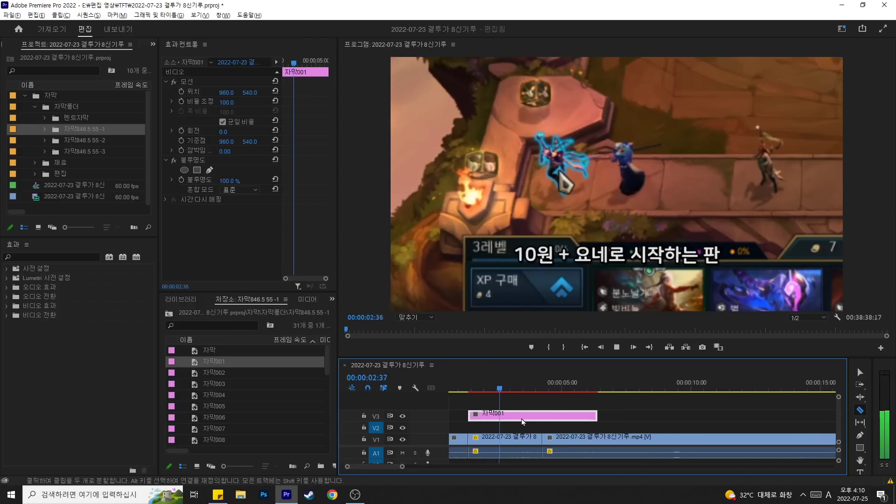
key(v)
drag(596, 415, 546, 415)
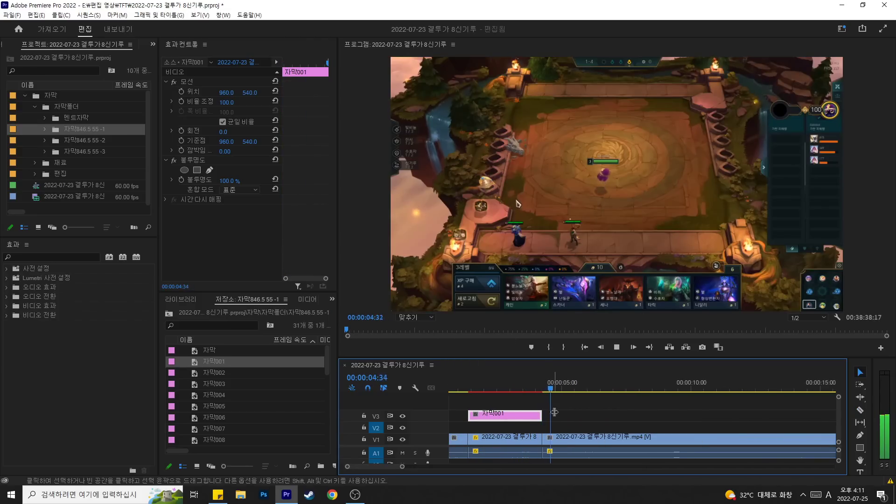
Step: Split the gameplay at 00:00:05:32 and remove the part between the enlarged segment and this cut, closing the gap
drag(579, 383, 576, 384)
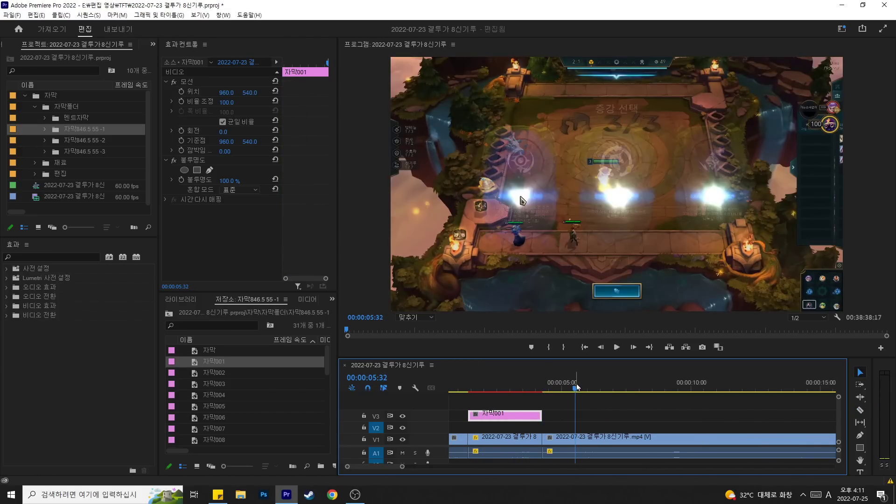
key(c)
click(576, 438)
key(v)
drag(609, 439, 575, 440)
Step: Apply the default transitions between the enlarged segment and the augment selection footage, and preview the join
click(528, 384)
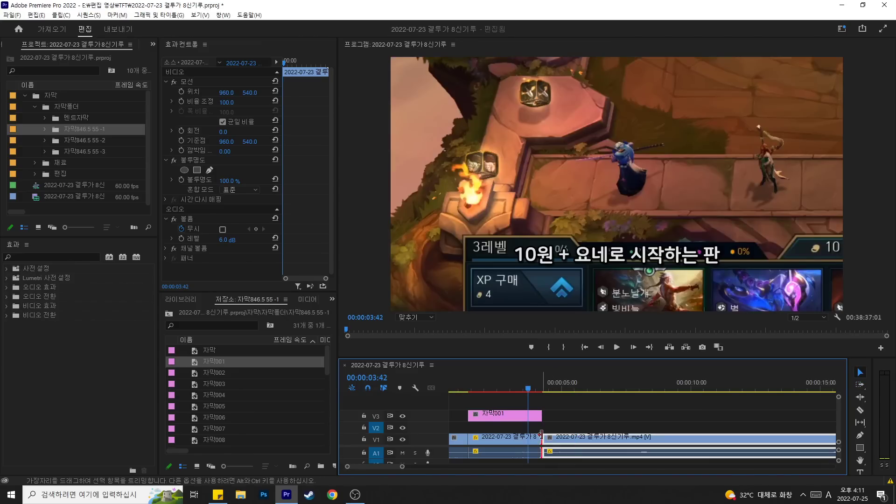
right_click(542, 435)
click(560, 423)
key(c)
key(space)
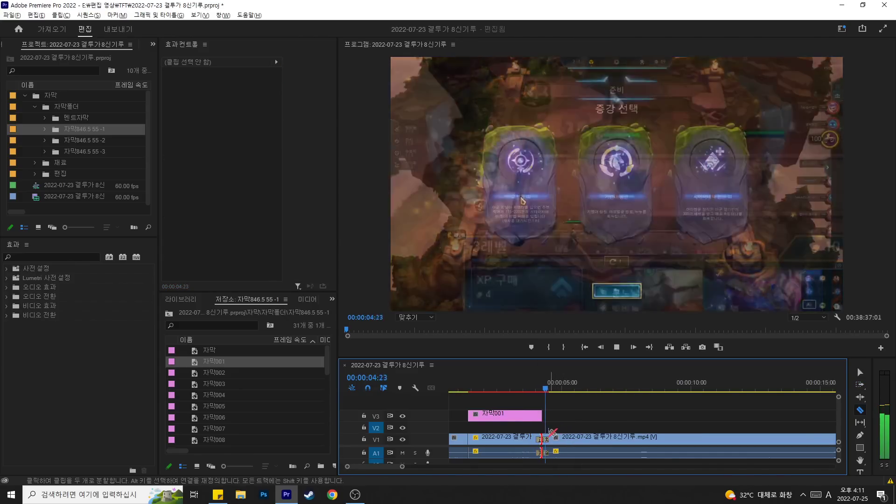
Step: Split the augment selection footage near 5.5 and 15 seconds and remove the part between, pulling the remaining footage forward
scroll(610, 416, down, 1)
click(530, 439)
scroll(601, 438, down, 2)
click(601, 384)
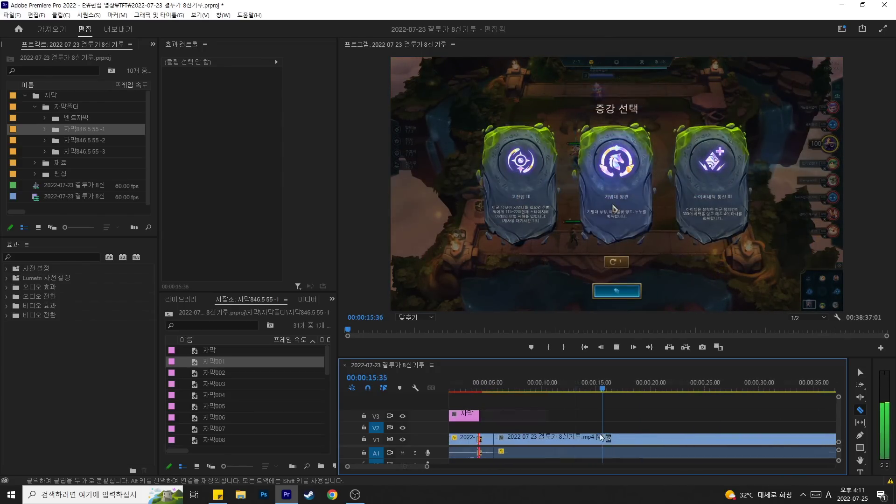
key(equal)
key(minus)
key(space)
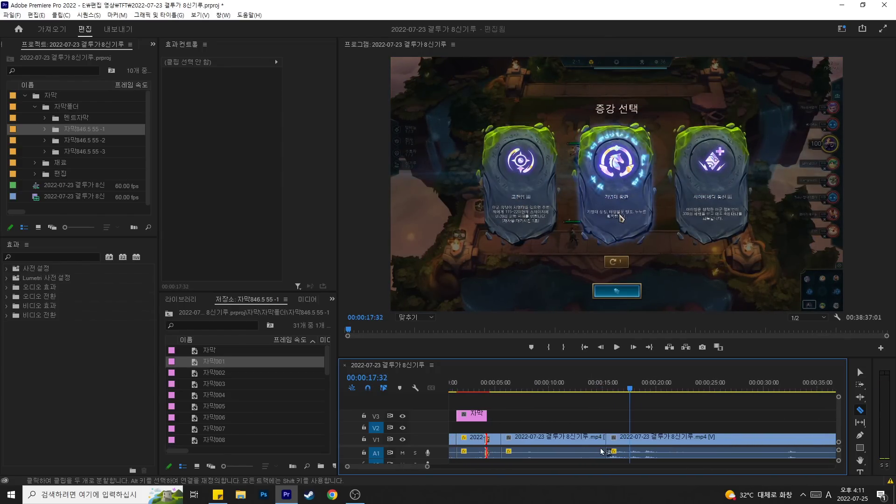
key(a)
drag(615, 441, 505, 439)
key(v)
Step: Apply the default transitions at the new join inside the augment selection footage and play it back
click(495, 390)
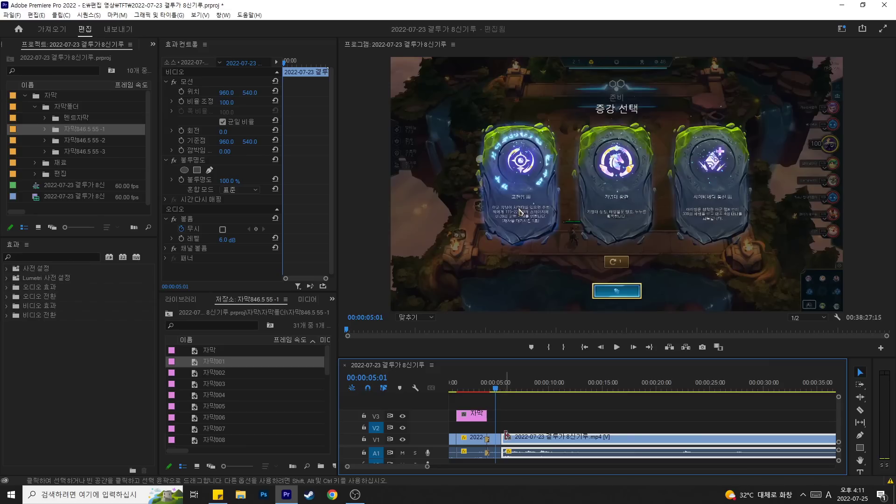
right_click(504, 436)
click(523, 419)
key(c)
key(space)
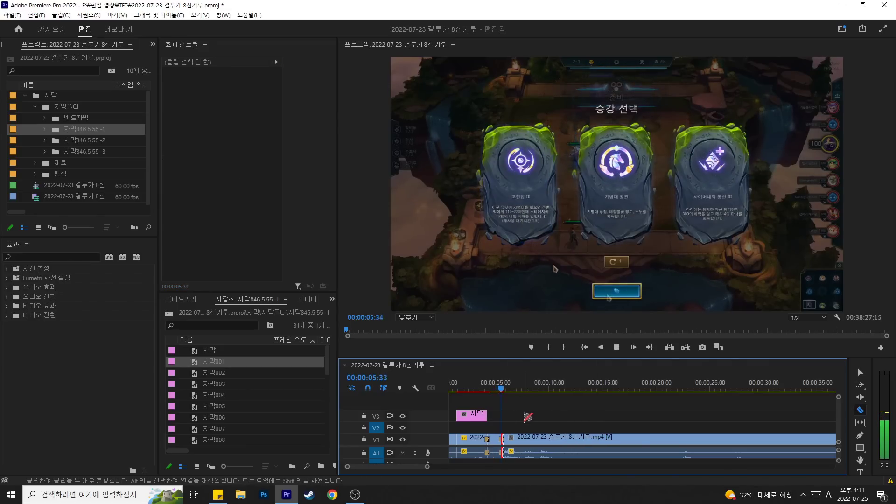
Step: Play through the augment selection and split the gameplay clip where the augment scene ends
key(equal)
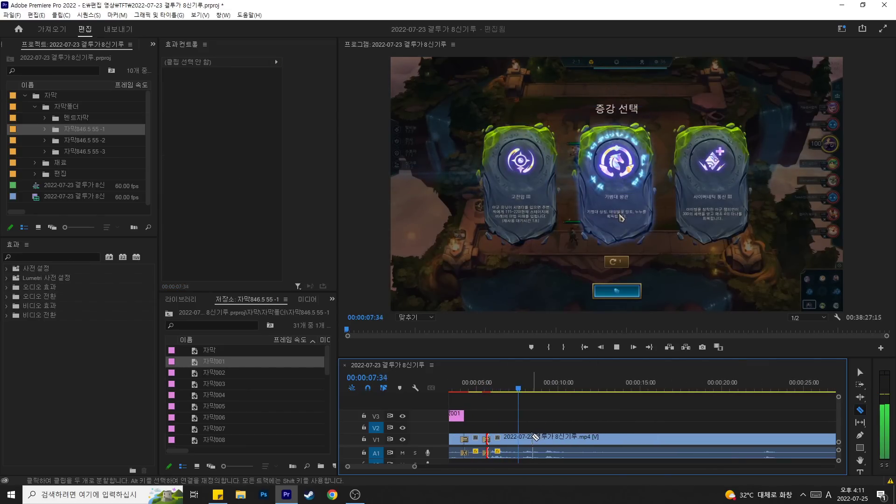
key(minus)
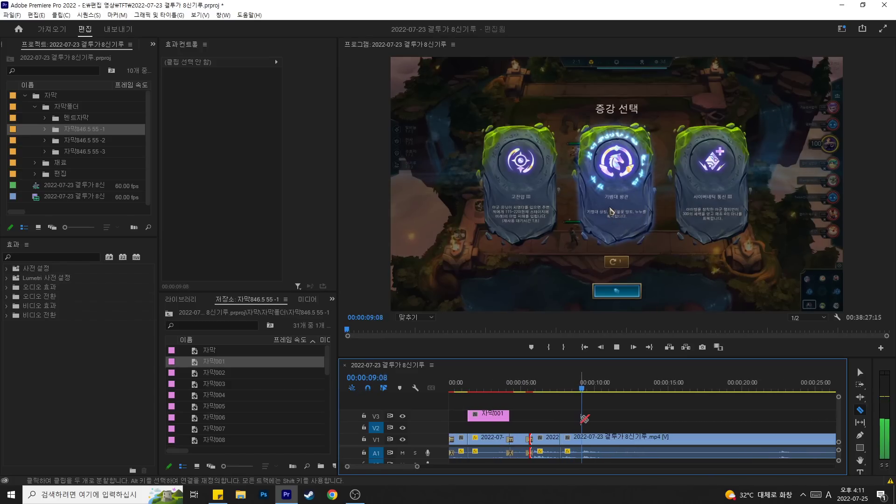
key(minus)
click(552, 437)
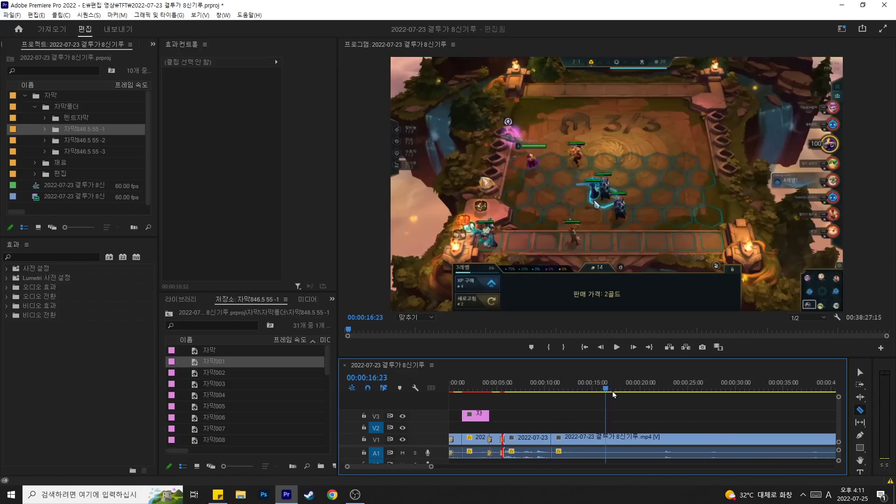
Step: Apply the saved effect preset 증강체확대2 to the augment selection segment and play it back
drag(570, 396, 512, 398)
click(7, 269)
drag(56, 436, 526, 438)
click(495, 382)
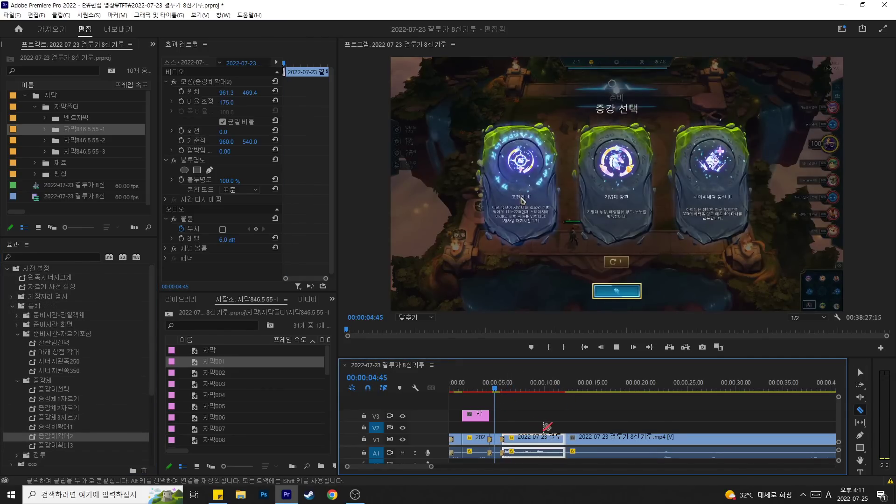
scroll(536, 421, down, 2)
scroll(537, 421, up, 3)
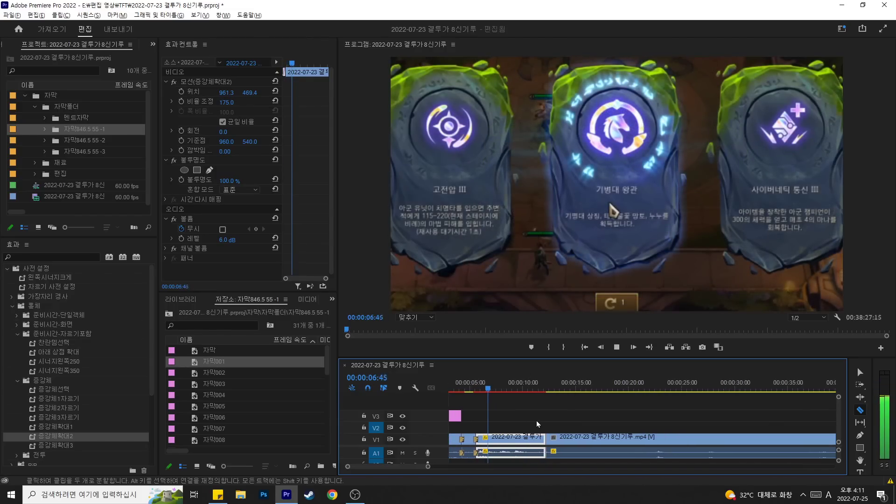
key(equal)
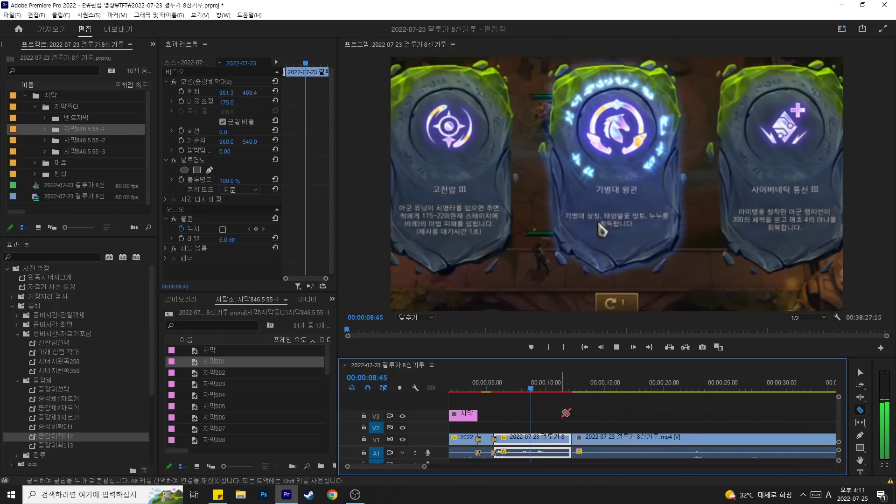
Step: Apply the default transitions between the enlarged augment segment and the gameplay that follows it
key(v)
right_click(571, 442)
click(598, 425)
key(minus)
key(minus)
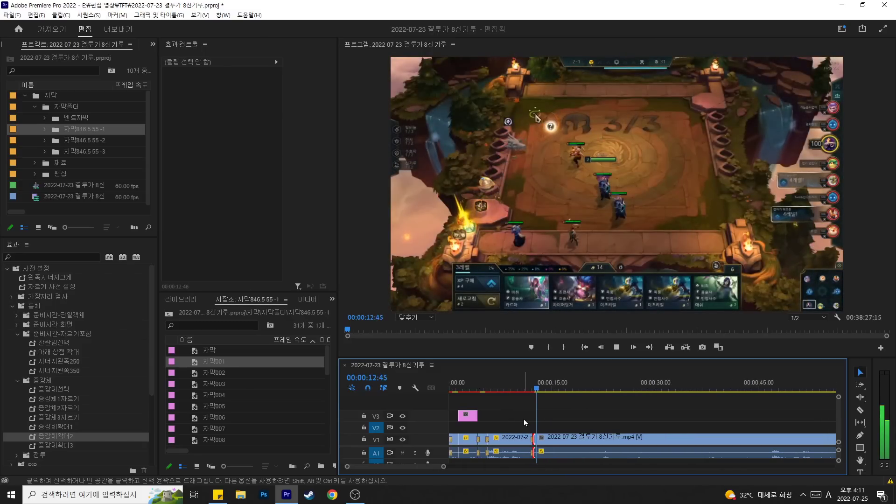
Step: Play through the gameplay after the augment segment and split the clip at 00:00:17:24 in the unit placement scene
key(space)
key(equal)
scroll(511, 410, down, 3)
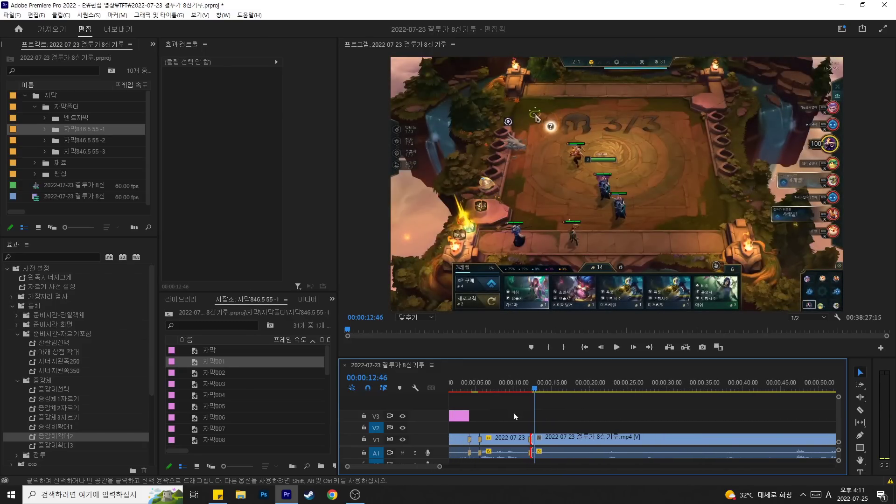
scroll(539, 423, up, 2)
key(space)
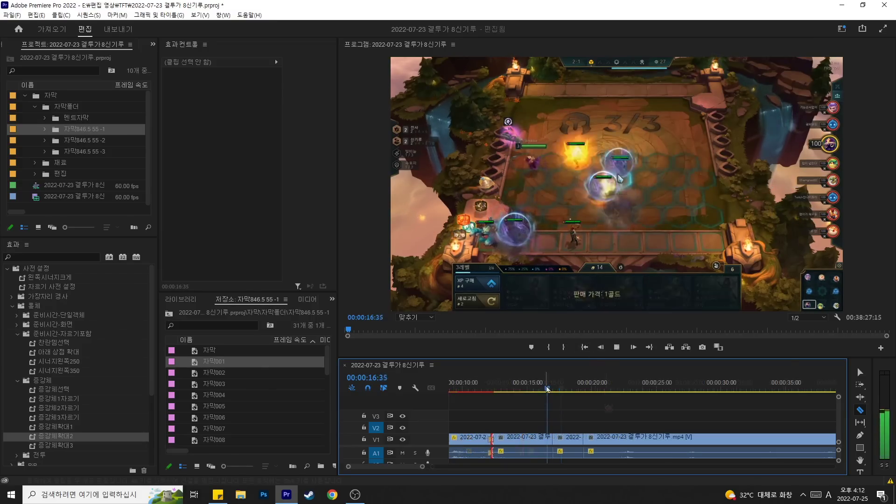
key(space)
key(space)
key(space)
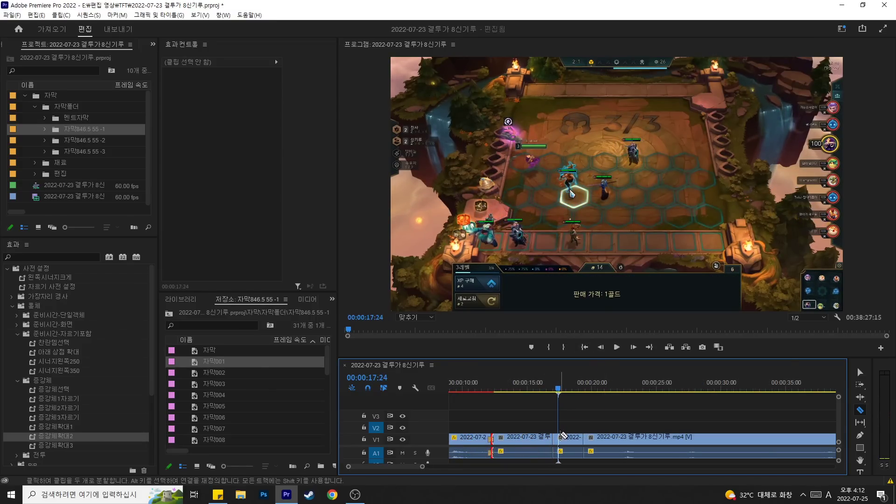
Step: Cut out the section from 00:00:17:24 to 00:00:18:21, close the gap and play the join
click(578, 389)
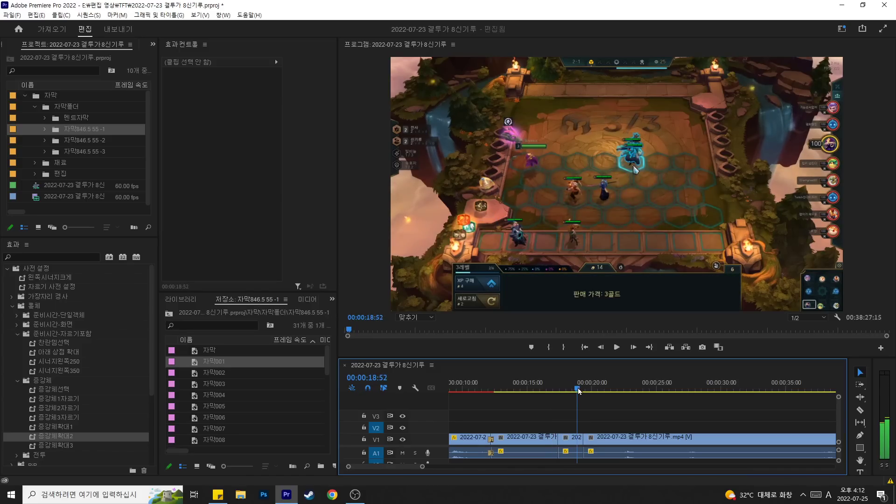
drag(575, 392, 570, 394)
key(c)
click(570, 441)
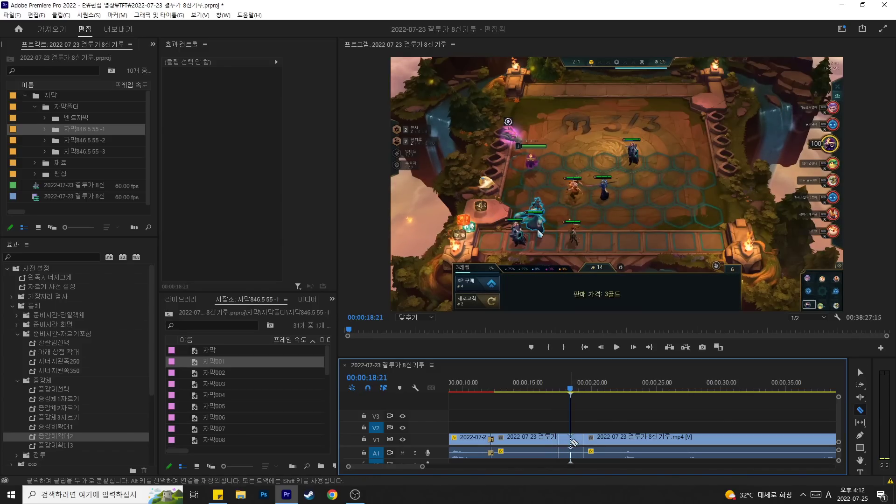
key(a)
drag(576, 442, 563, 442)
key(v)
click(552, 383)
key(space)
scroll(607, 404, up, 1)
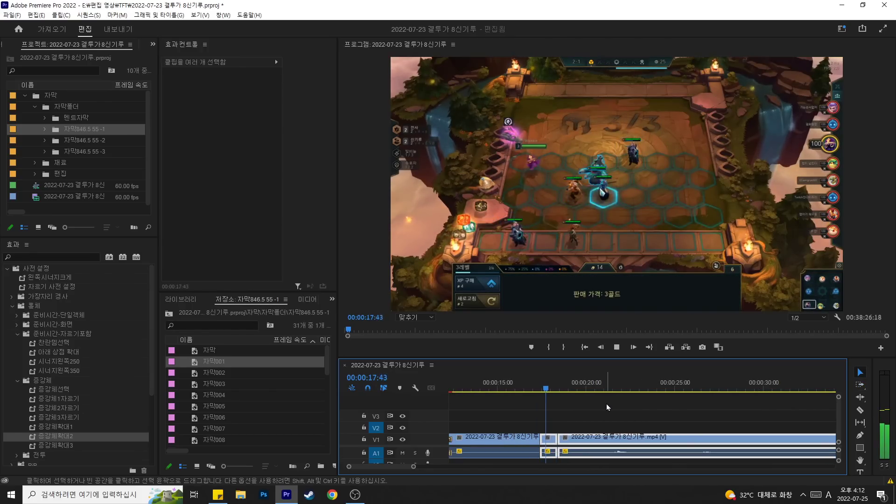
Step: Apply the default transitions at the new join in the unit placement scene and play it back
drag(553, 384, 544, 384)
right_click(540, 441)
click(554, 420)
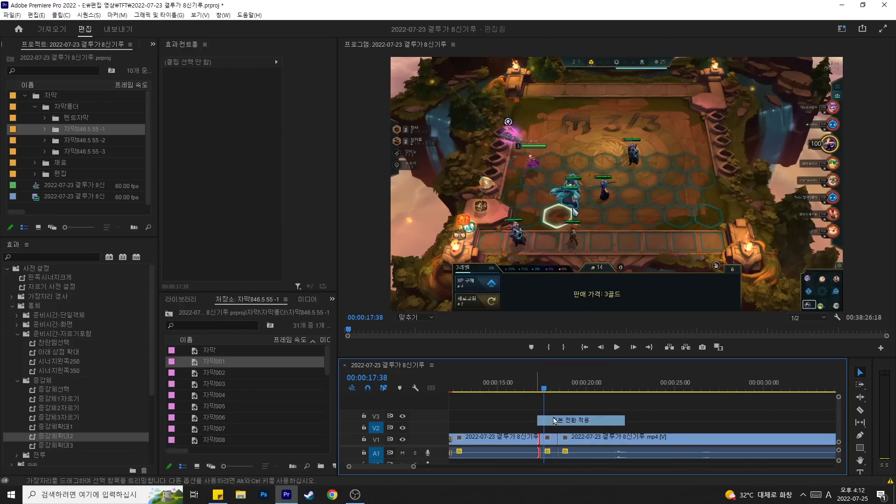
click(535, 384)
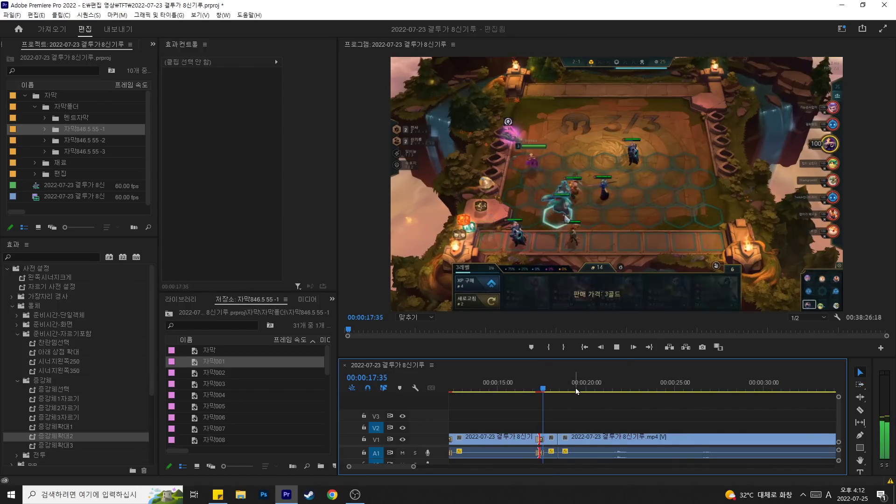
Step: Trim the end of the clip before the join back to 00:00:16:57, close the gap and reapply the default transitions there
drag(550, 387, 533, 394)
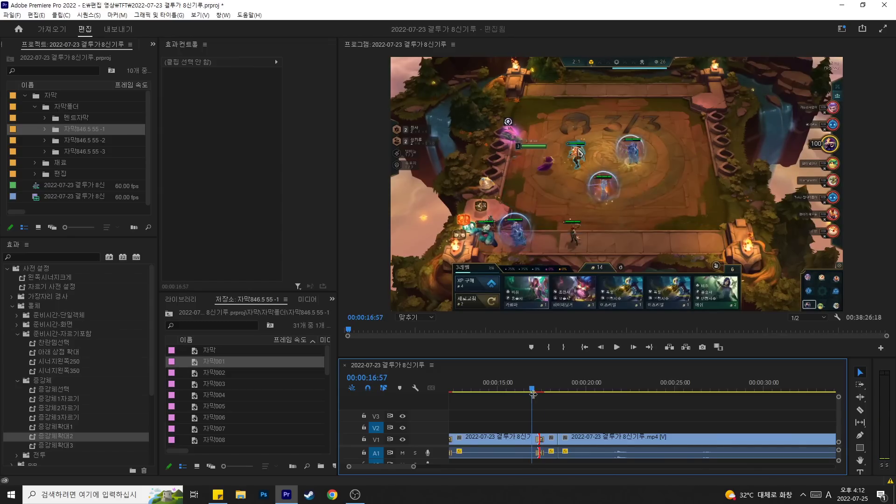
drag(540, 439, 533, 439)
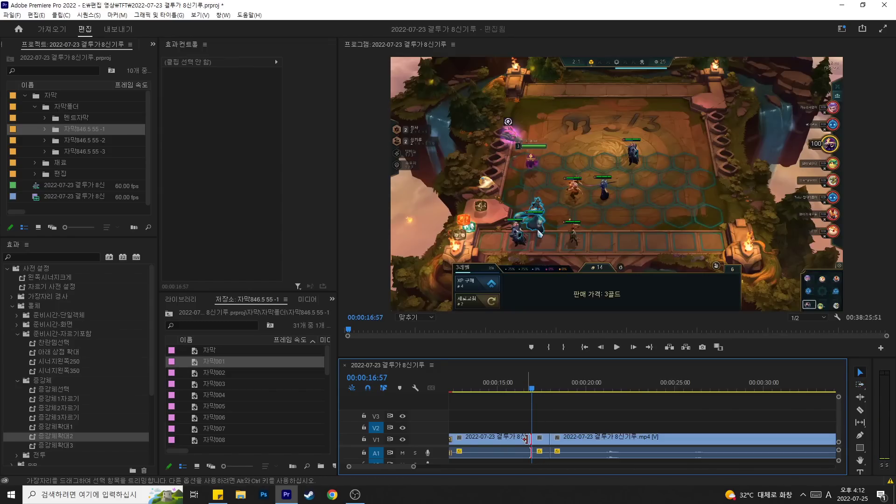
key(v)
key(space)
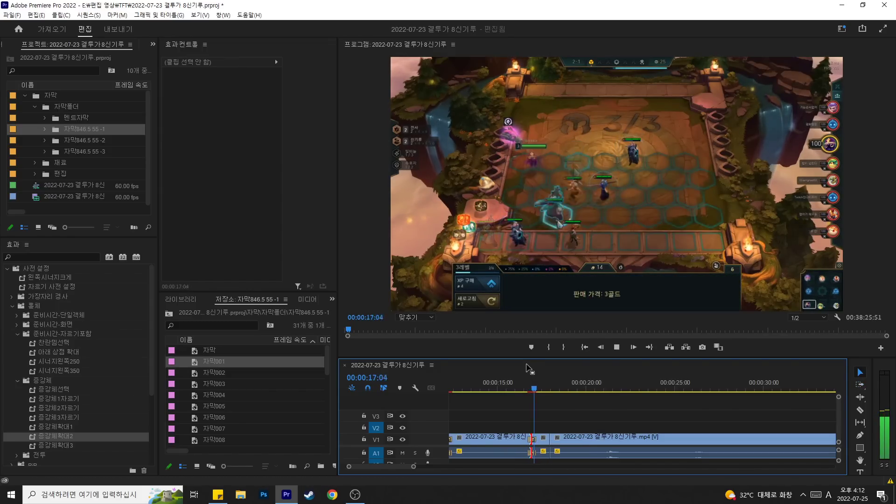
key(space)
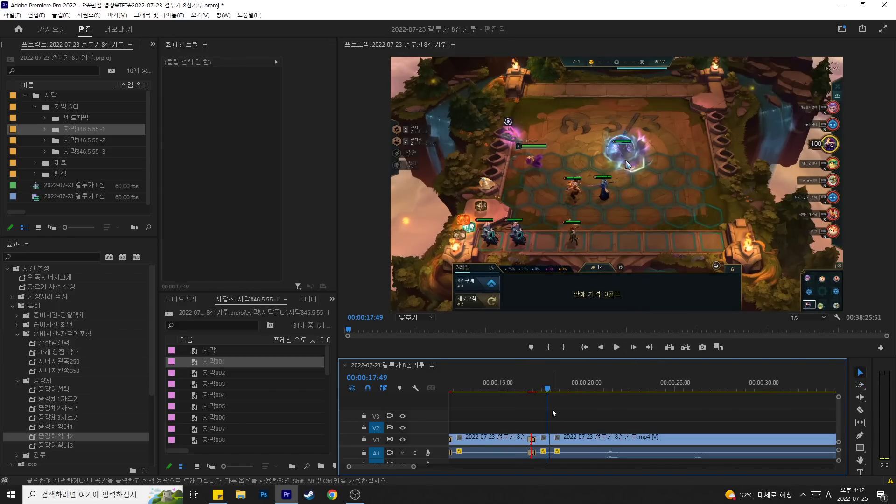
Step: Split the gameplay at 00:00:21:00, remove the idle section before it and close the gap
drag(552, 410, 604, 402)
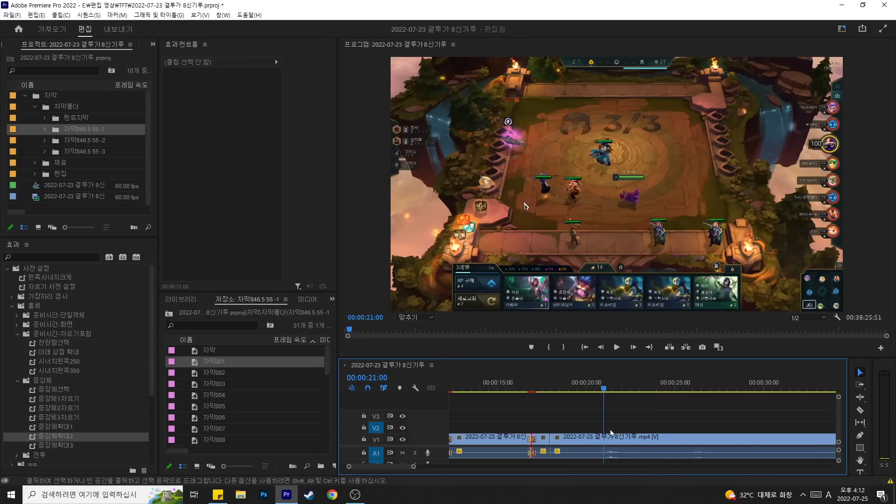
key(ctrl+k)
drag(611, 439, 556, 440)
Step: Apply the default transitions at the join left by the removed idle section
click(544, 395)
click(549, 439)
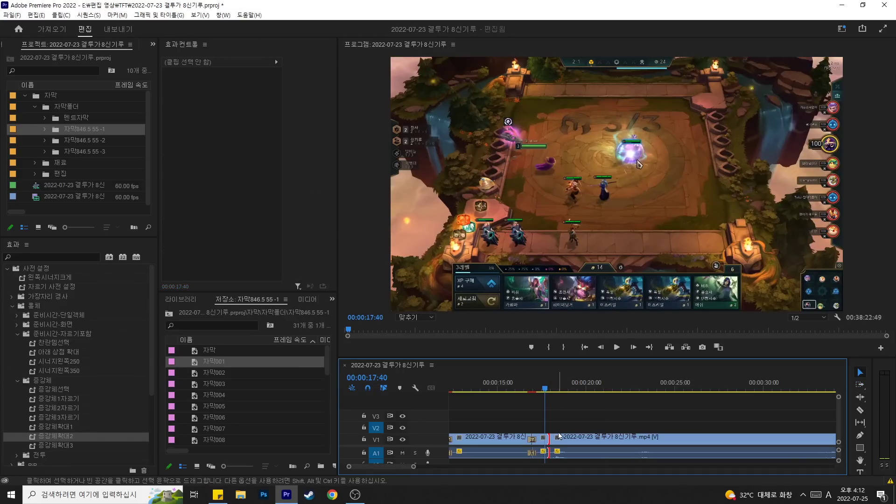
right_click(554, 436)
click(564, 420)
key(minus)
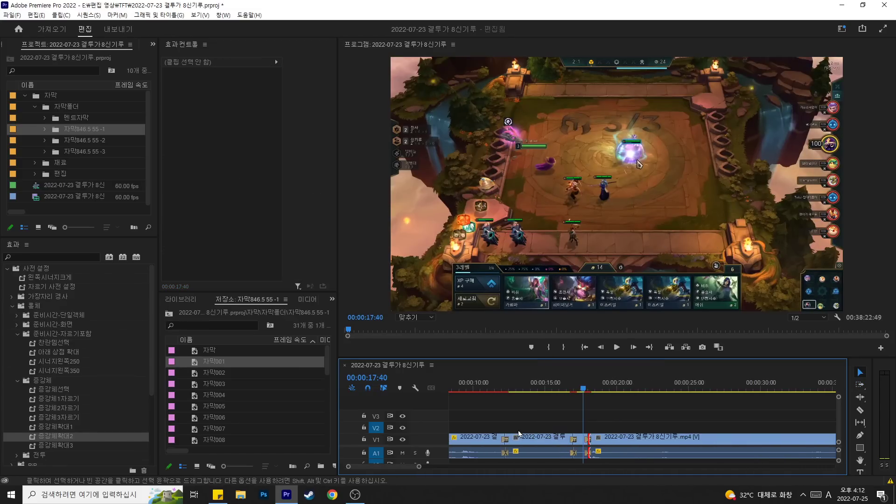
Step: Play the gameplay right after the augment segment and split it before and at 00:00:15:16
click(518, 386)
key(c)
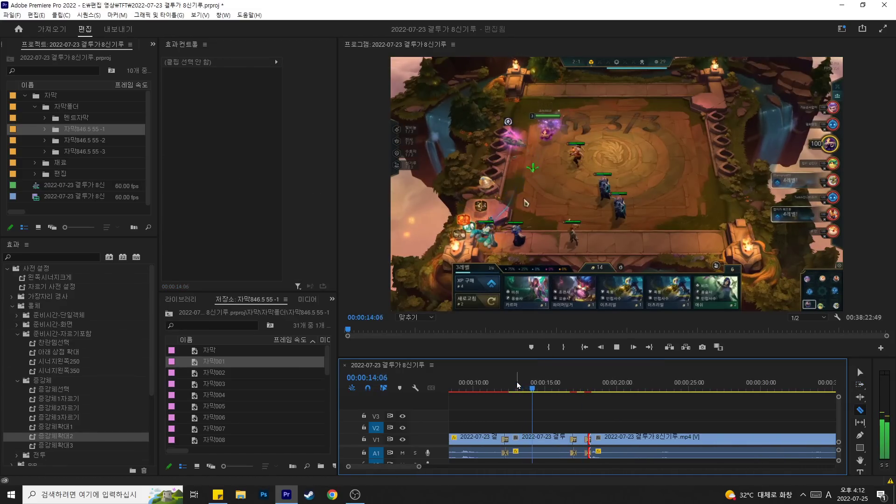
key(space)
click(541, 439)
click(551, 386)
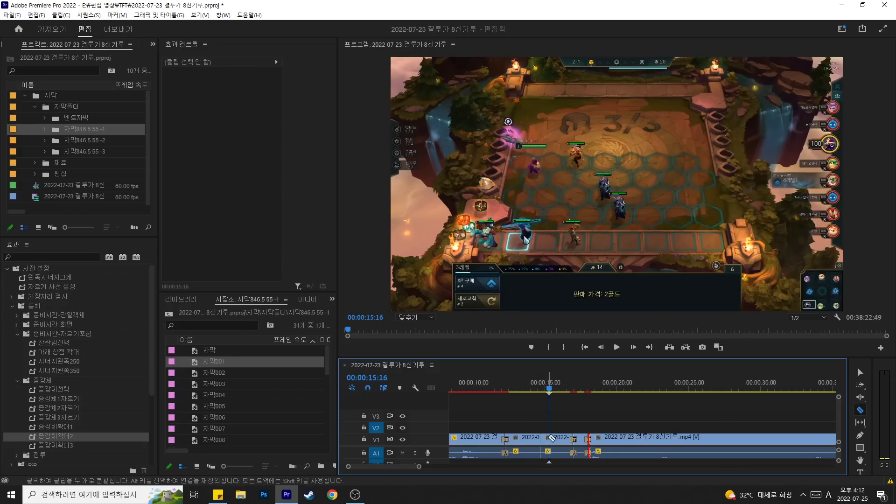
click(549, 438)
Step: Remove the dead time after 00:00:15:16, pull all the following clips forward and play the join
key(a)
drag(560, 439, 550, 439)
drag(544, 383, 552, 384)
key(space)
click(548, 383)
drag(549, 439, 550, 440)
click(537, 387)
key(space)
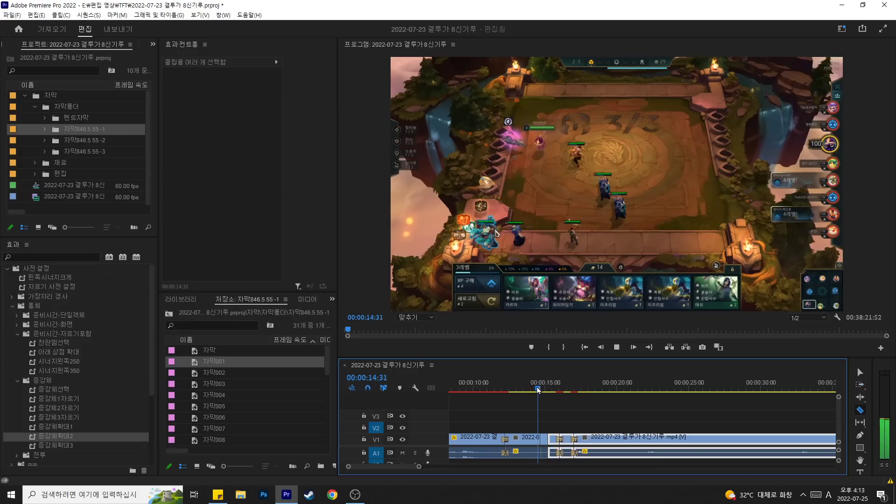
Step: Play the shortened unit placement scene through to the item tooltip at 00:00:18:14
key(c)
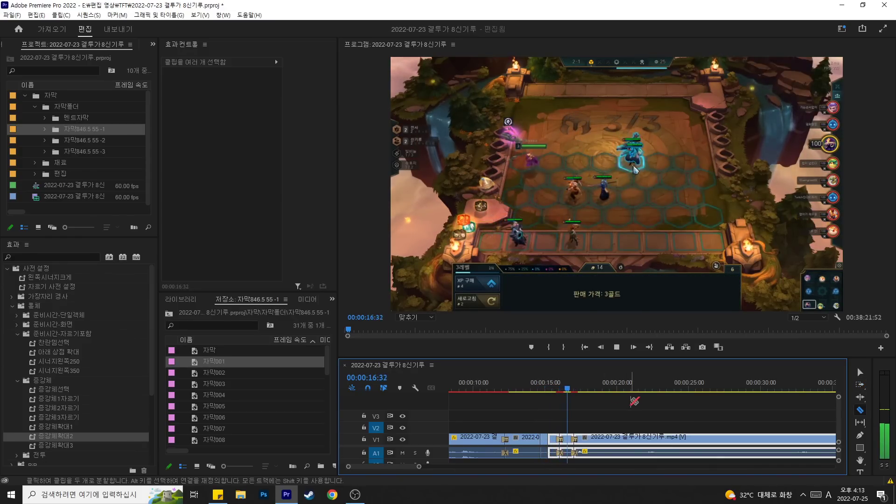
key(space)
key(space)
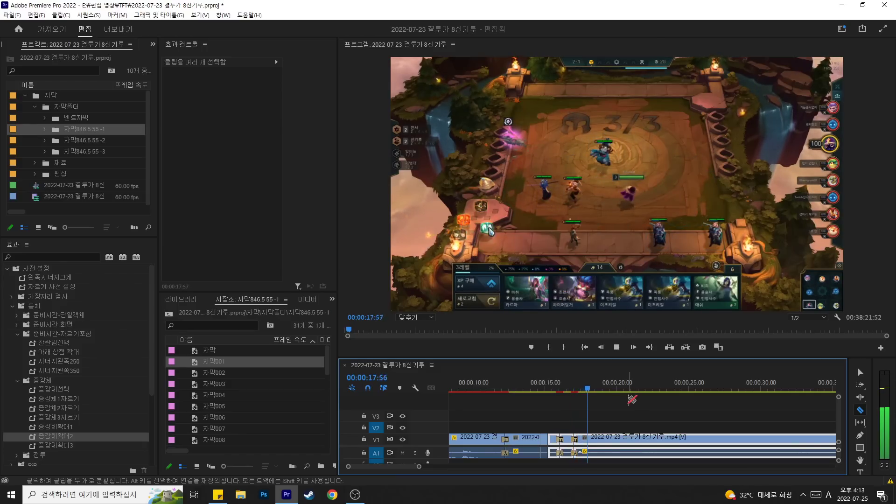
key(space)
Step: Switch to File Explorer and open the 시즌7 시너지 image folder
key(alt+Tab)
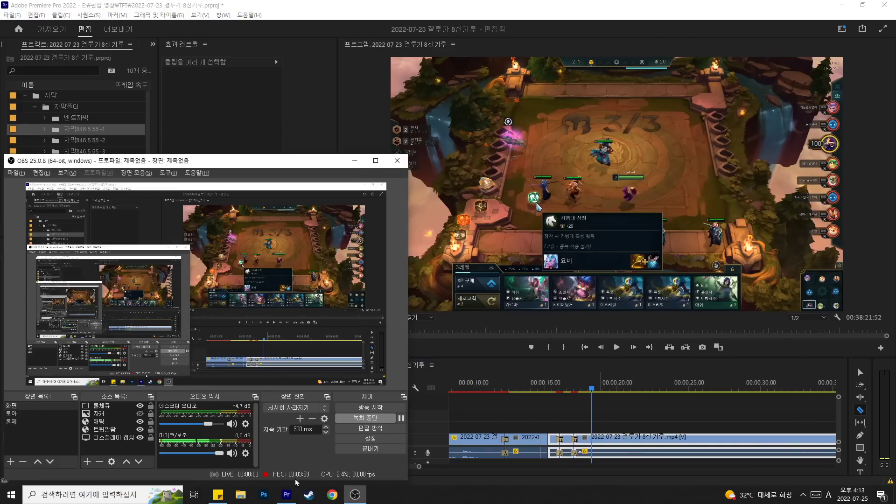
click(286, 495)
click(240, 495)
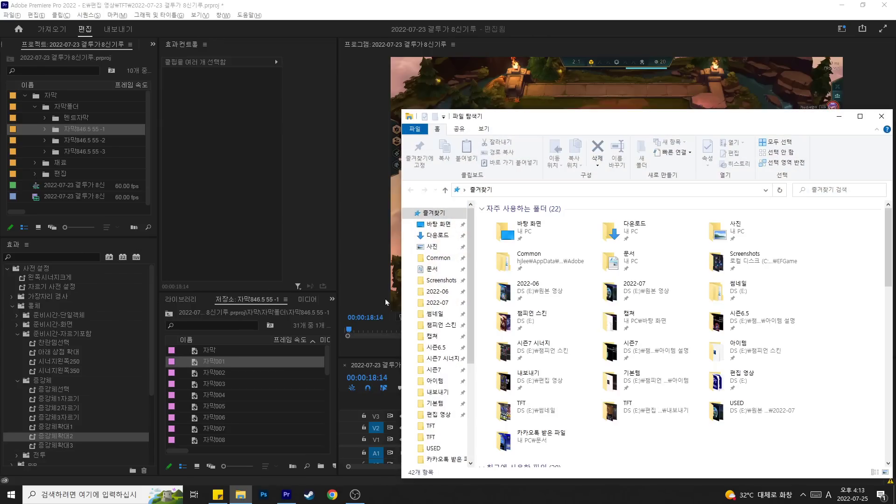
click(439, 364)
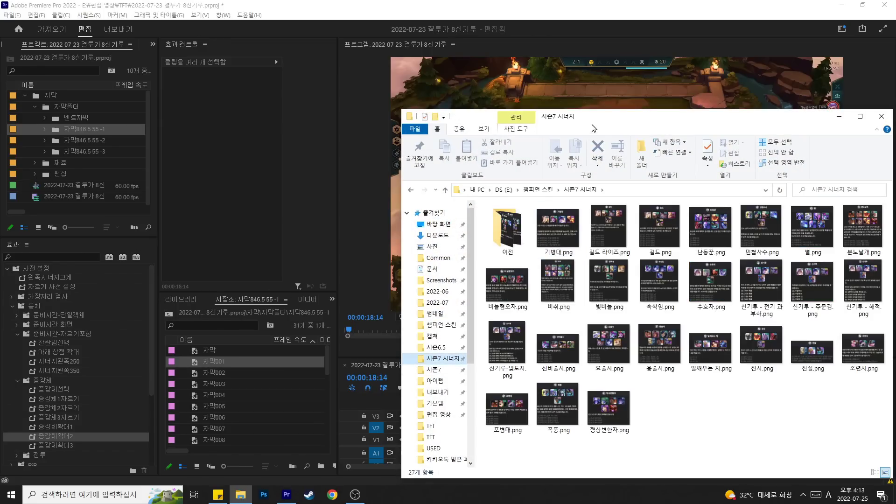
Step: Place 기병대.png on track V2 at 00:00:18:14 and apply the saved effect preset 시너지 to it
drag(578, 126, 186, 77)
drag(171, 182, 594, 422)
click(622, 411)
Step: Cut out about one second of idle gameplay beneath the 기병대.png image, close the gap and play the join
key(c)
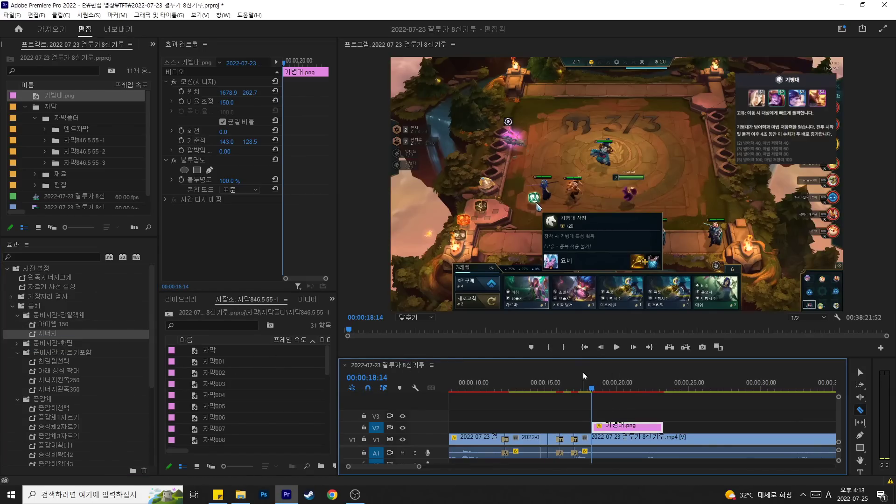
drag(590, 387, 590, 382)
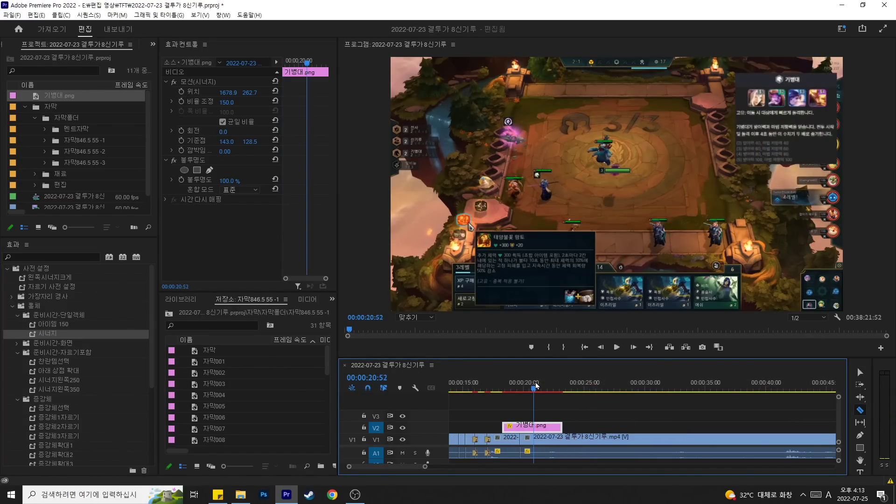
drag(536, 382, 533, 384)
click(533, 441)
key(a)
drag(548, 440, 534, 439)
click(516, 387)
key(c)
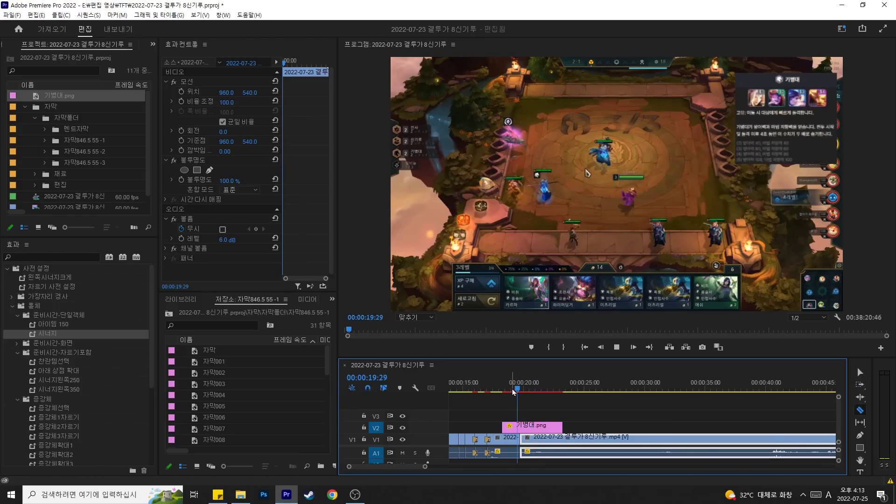
Step: Cut another short idle piece from the gameplay under the 기병대.png image, close the gap and play on to 00:00:21:16
key(space)
scroll(592, 410, up, 3)
drag(504, 388, 510, 388)
click(504, 440)
click(517, 382)
click(510, 439)
key(a)
drag(572, 440, 563, 439)
drag(510, 385, 502, 385)
key(space)
key(space)
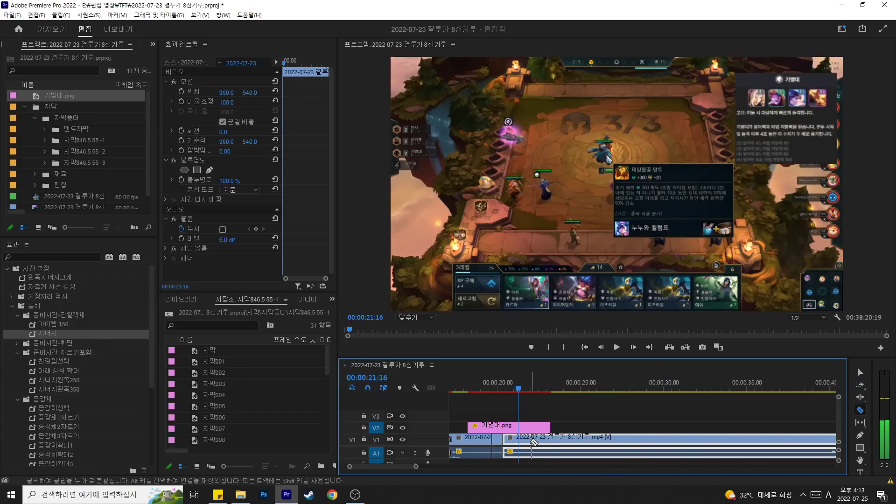
Step: Cut out the gameplay from 00:00:21:16 to 00:00:22:40 and close the gap
key(c)
click(518, 439)
drag(567, 387, 541, 389)
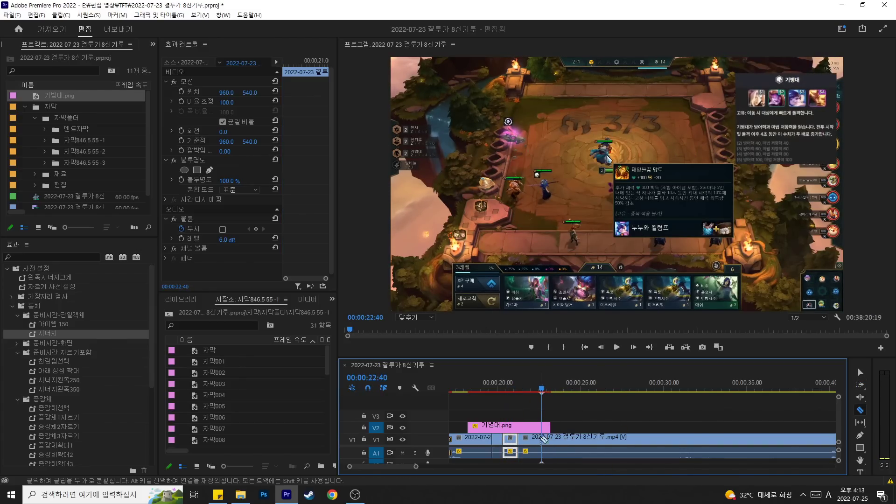
key(q)
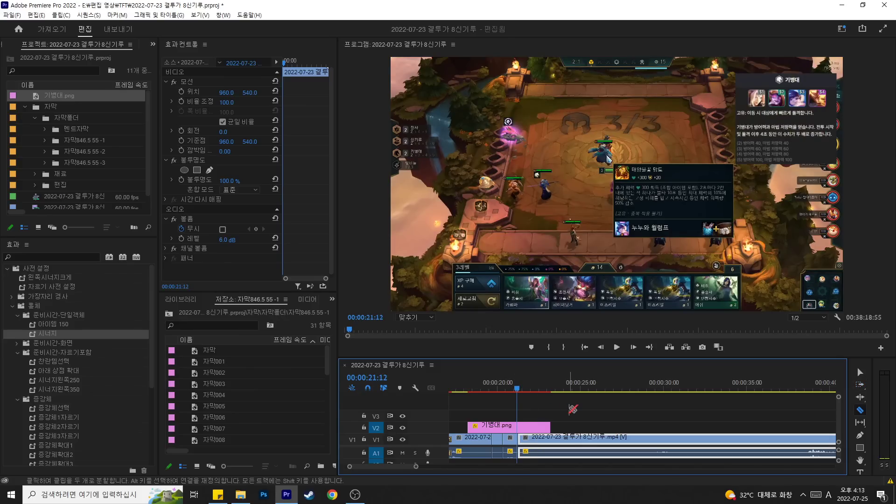
Step: Play the sequence from its beginning to check where subtitle 자막001 starts
key(Home)
key(space)
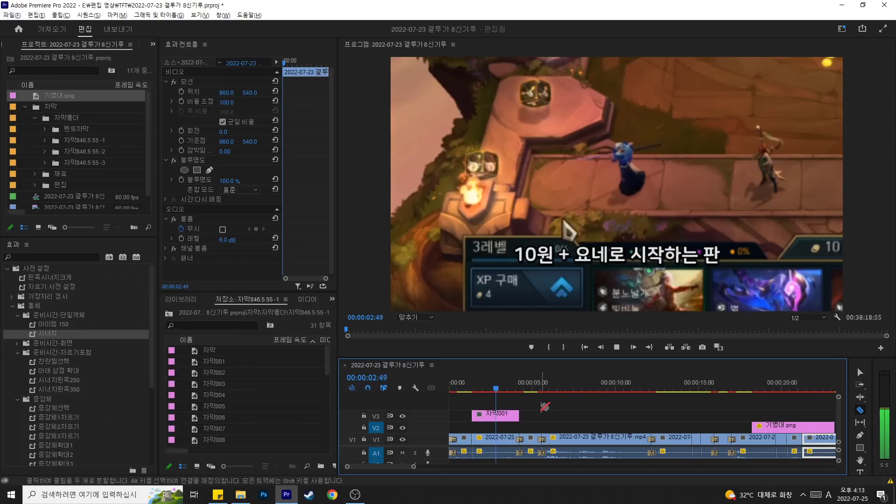
click(472, 385)
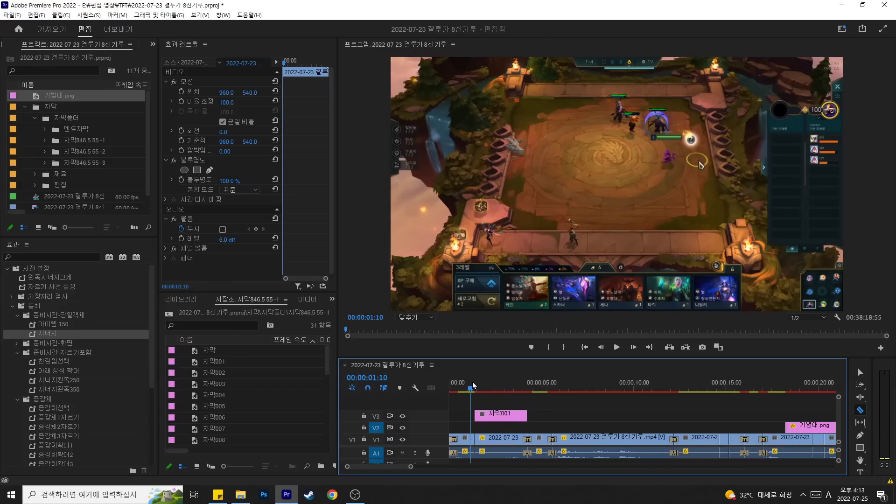
Step: Extend the start of subtitle 자막001 on track V3 back to 00:00:01:17
drag(473, 385, 475, 385)
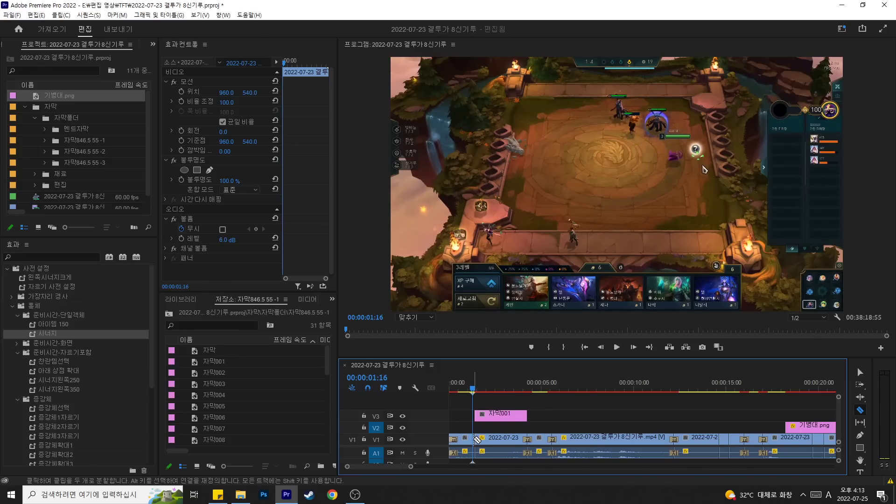
key(Delete)
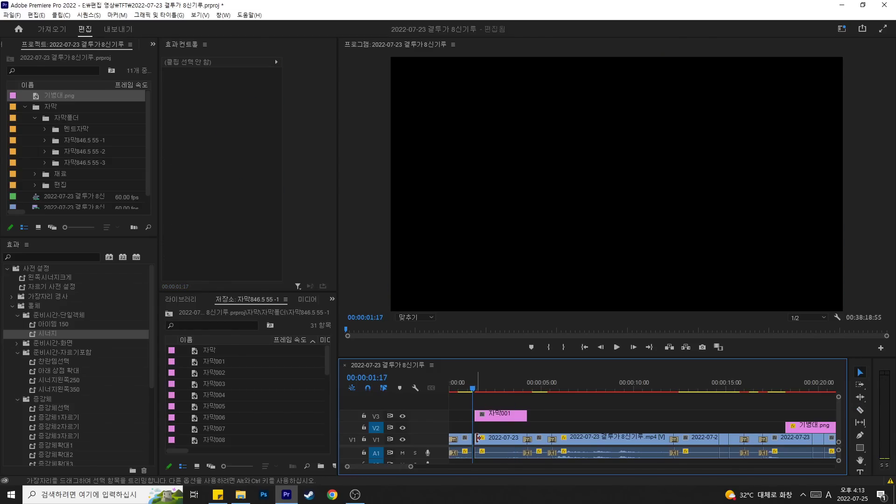
drag(477, 438, 476, 414)
Step: Play the opening through the augment selection and return the playhead to 00:00:04:48
drag(469, 382, 441, 381)
key(space)
key(c)
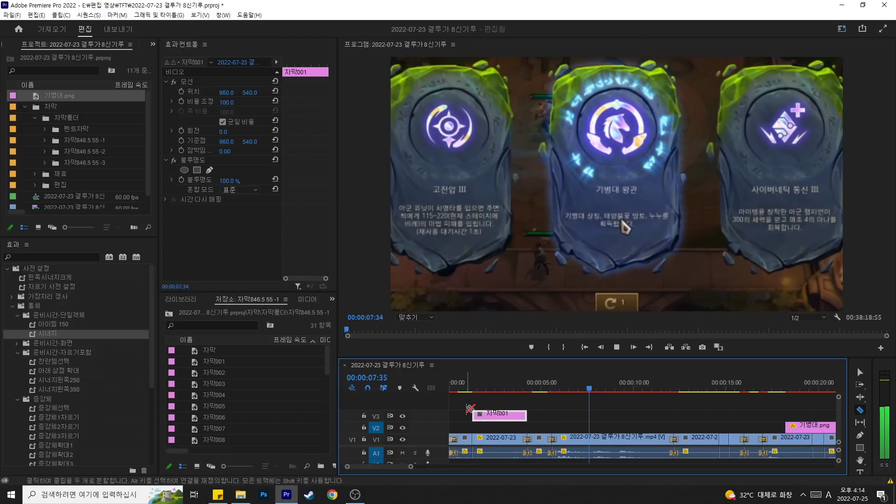
click(539, 383)
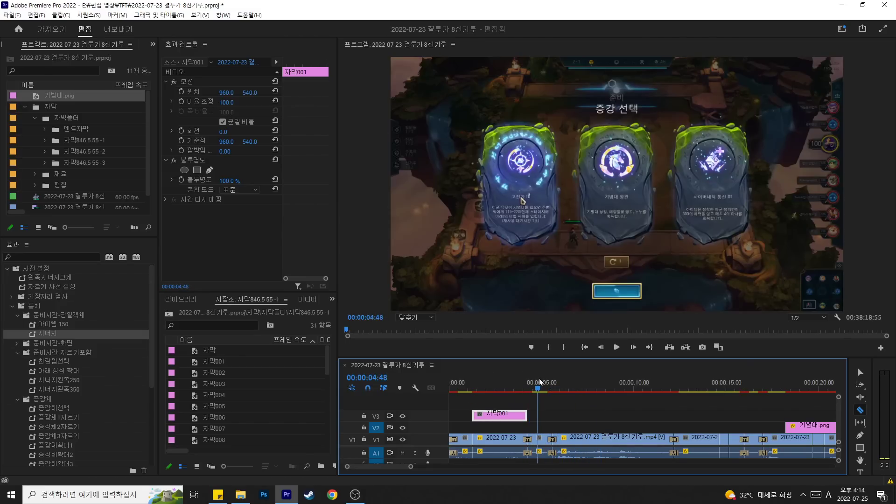
Step: Extend the start of the zoomed augment clip back to about 00:00:04:59 and apply a transition at the cut
click(547, 438)
key(v)
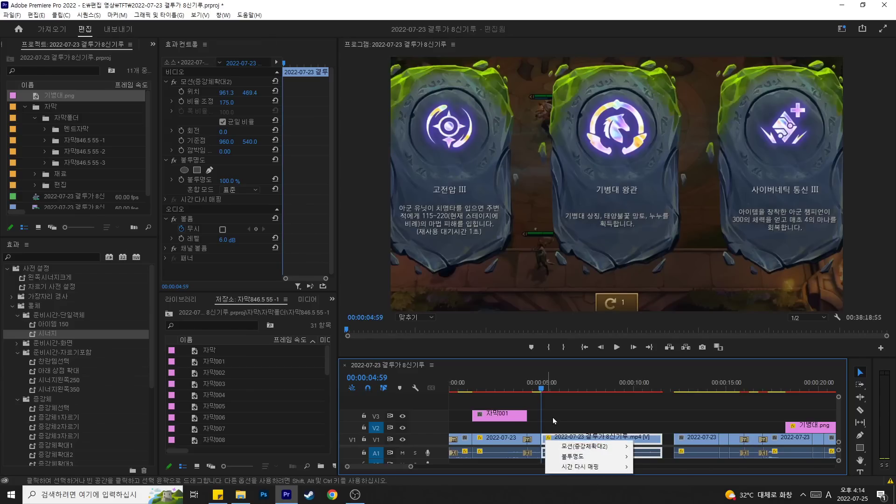
click(554, 421)
key(ctrl+z)
drag(553, 439, 542, 439)
right_click(543, 438)
click(563, 419)
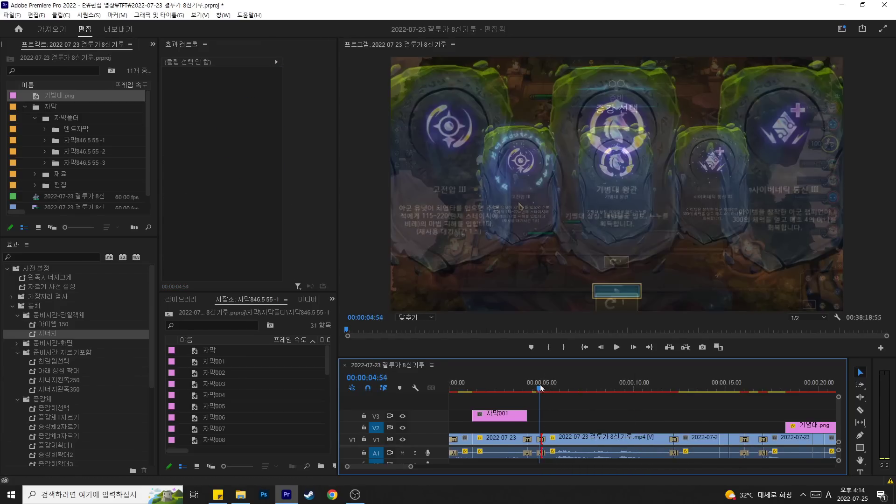
Step: Play from the augment selection into the section with the 기병대 synergy image and stop at 00:00:19:15
key(c)
key(space)
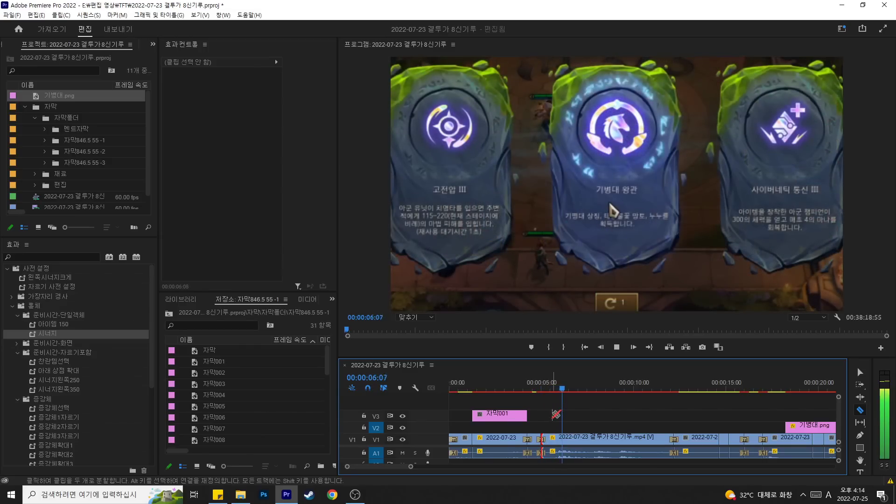
scroll(564, 426, down, 3)
scroll(612, 426, up, 2)
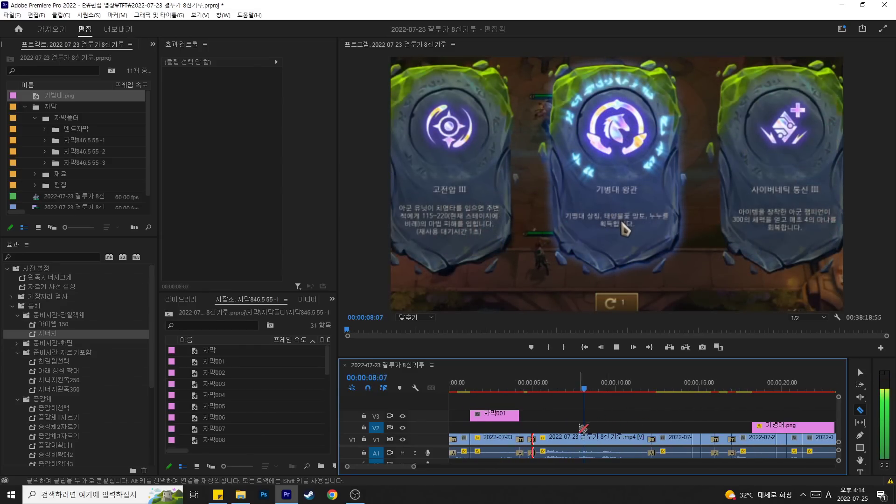
scroll(583, 428, down, 2)
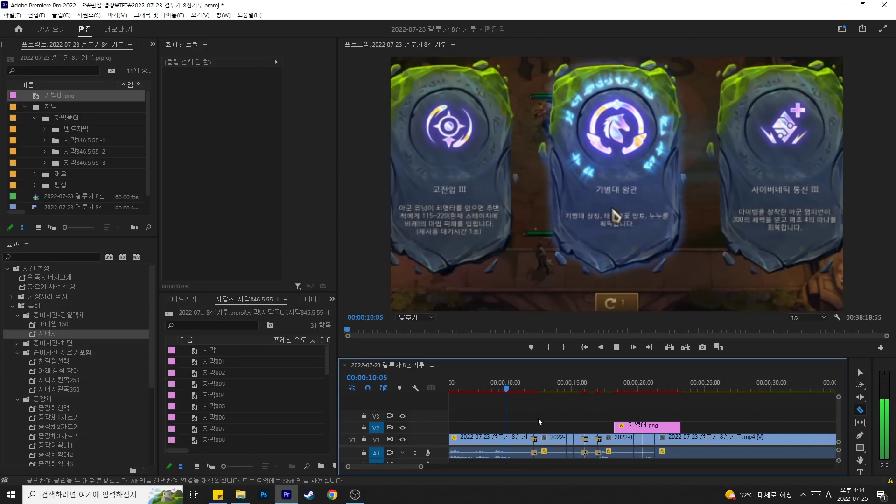
scroll(545, 414, up, 1)
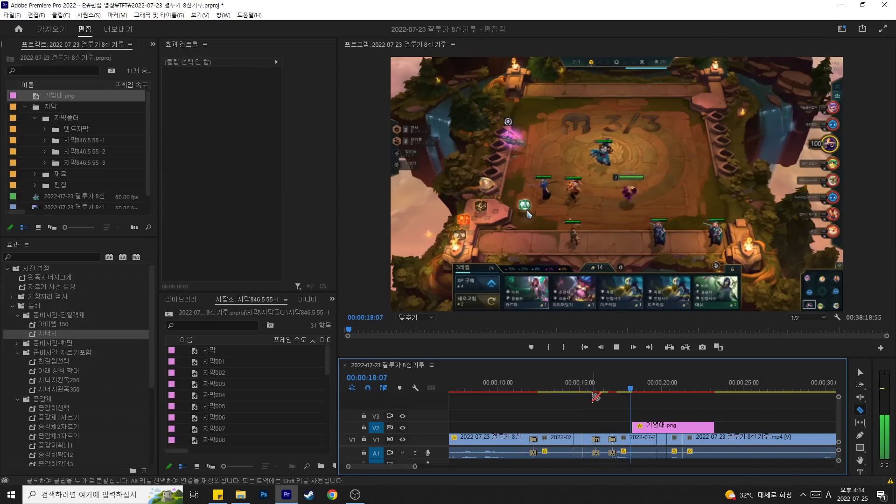
scroll(615, 417, down, 1)
key(space)
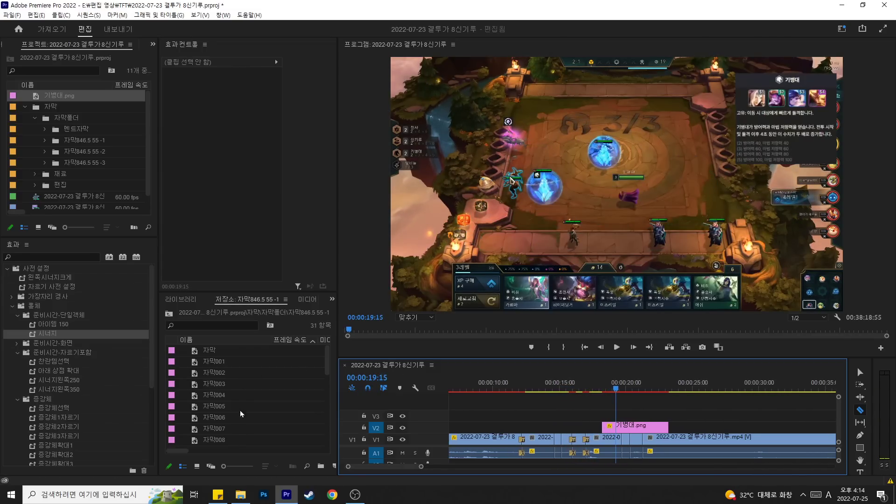
Step: Place subtitle 자막003 on track V4 above 기병대.png and change its text to "기병 요네가 히트입니다"
drag(223, 387, 607, 406)
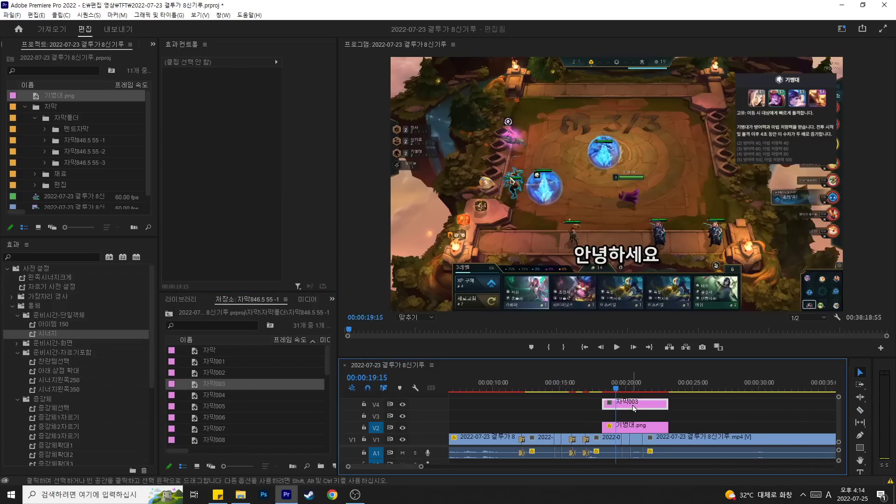
double_click(625, 405)
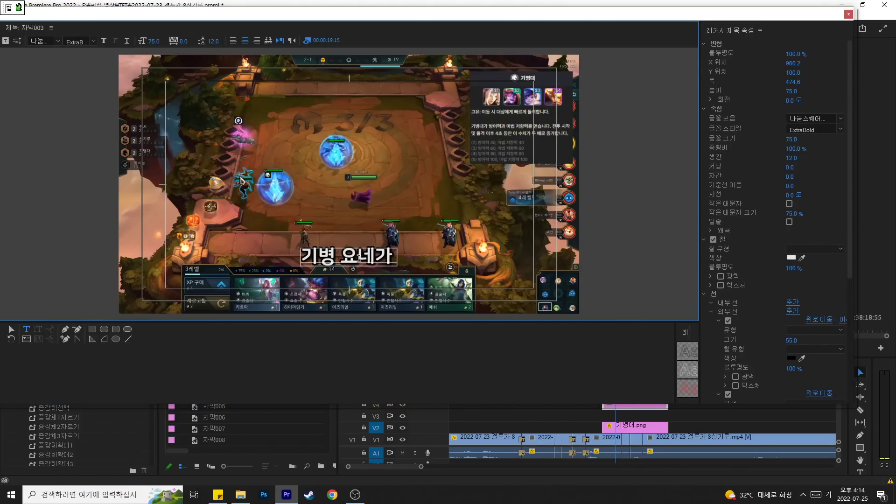
click(849, 14)
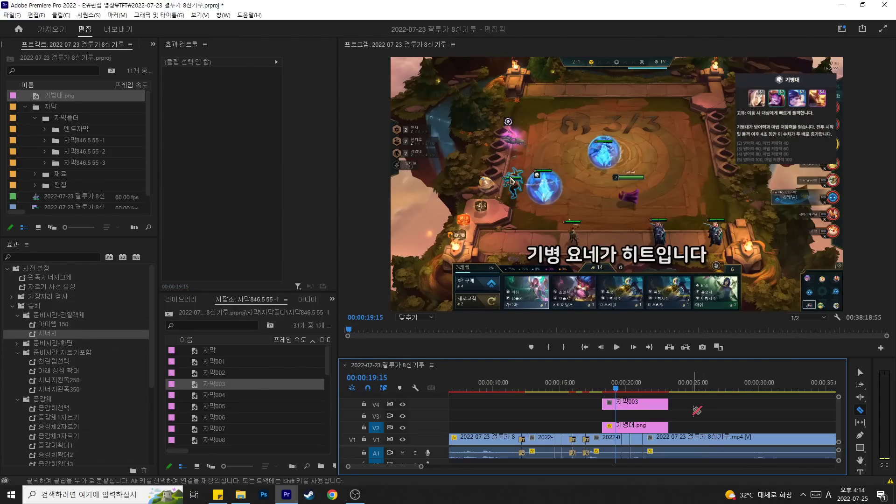
Step: Play past subtitle 자막003 and split the gameplay clip at about 00:00:23:20
key(space)
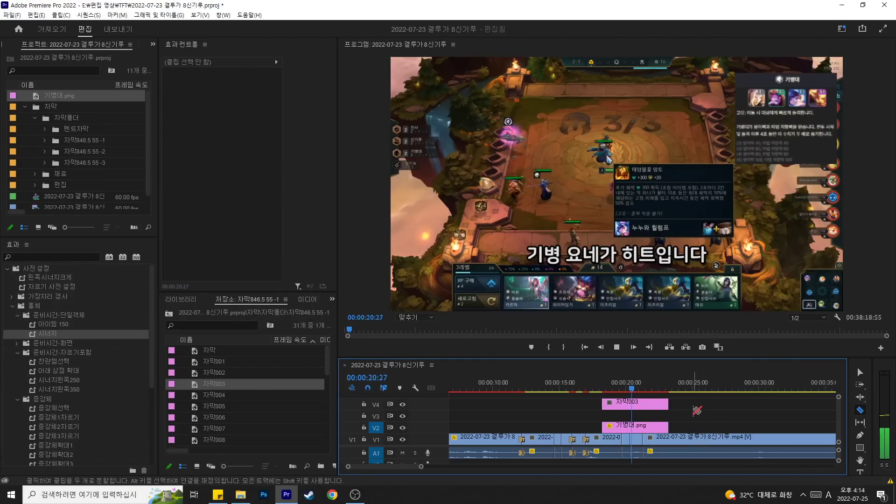
scroll(692, 420, up, 2)
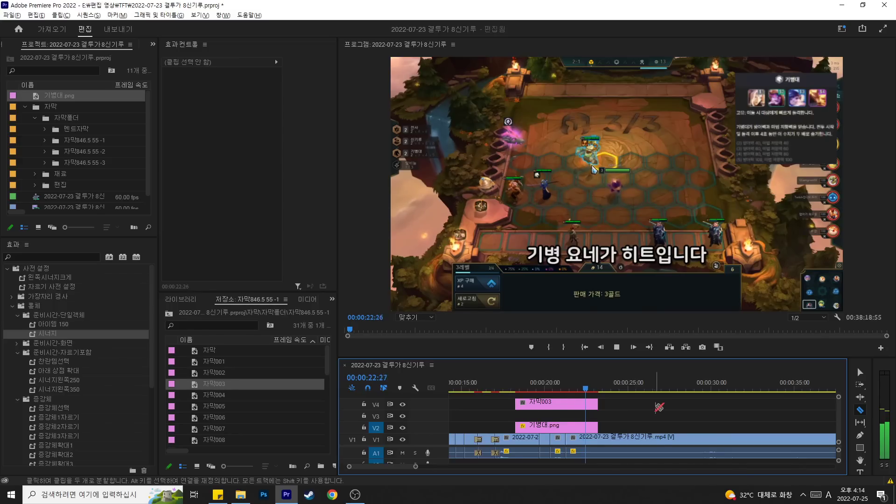
key(equal)
key(space)
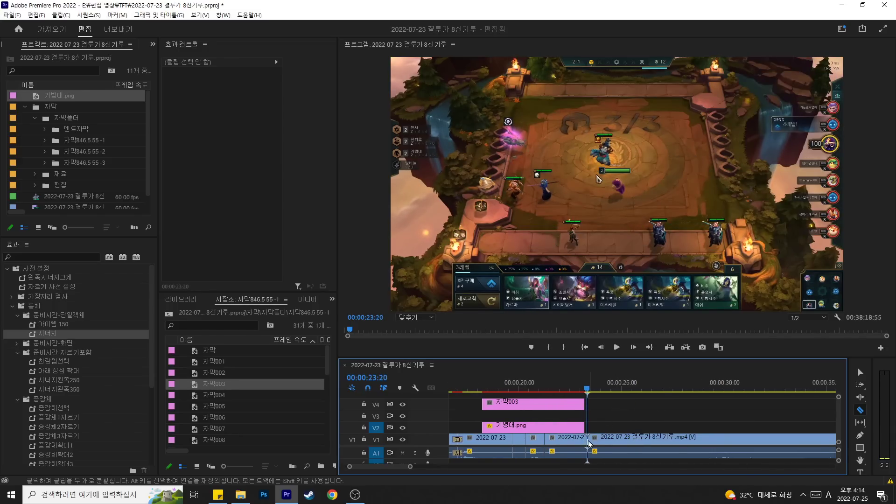
Step: Cut out the gameplay from about 00:00:23:20 to about 00:00:41:20 in the fight and close the gap
key(minus)
key(minus)
key(minus)
key(minus)
drag(580, 383, 685, 397)
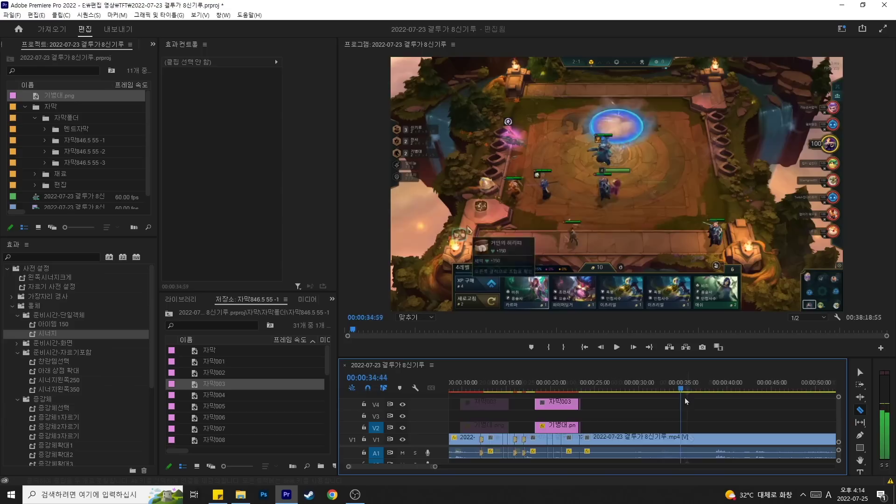
scroll(685, 398, down, 1)
click(687, 436)
key(space)
key(equal)
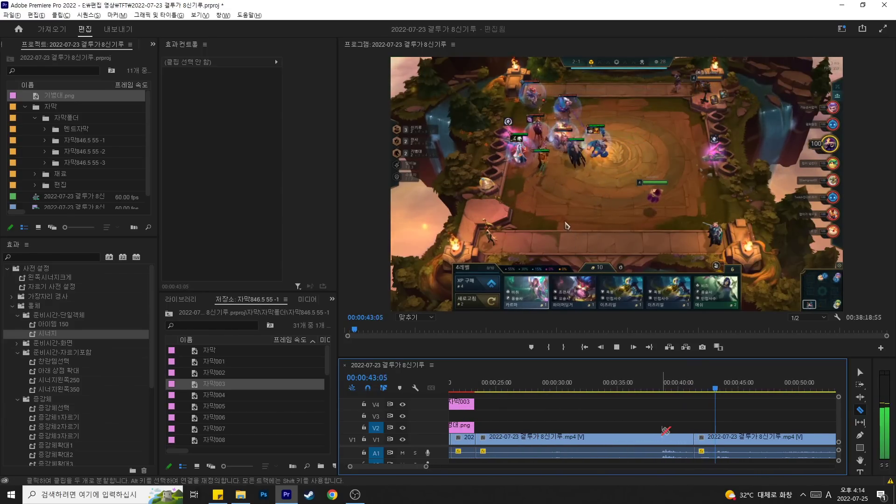
scroll(672, 425, down, 1)
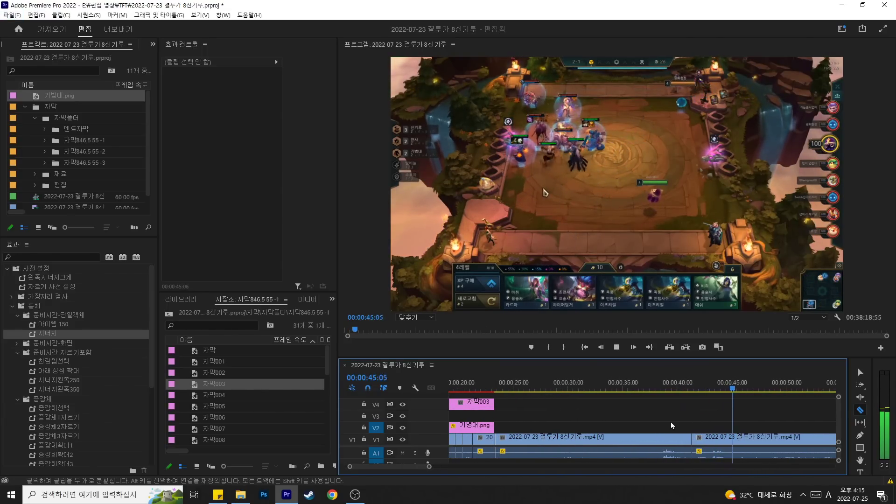
drag(701, 439, 507, 443)
Step: Apply a transition at the cut into the fight, just after the end of subtitle 자막003
key(v)
click(492, 388)
right_click(496, 443)
key(Escape)
Step: Split the fight clip at 00:00:26:41 and set the scale of its first part to 200
key(c)
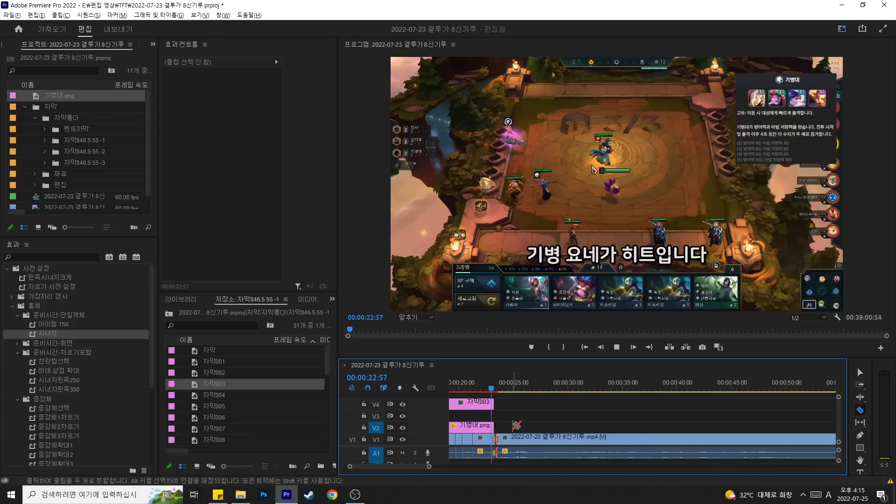
scroll(513, 425, up, 2)
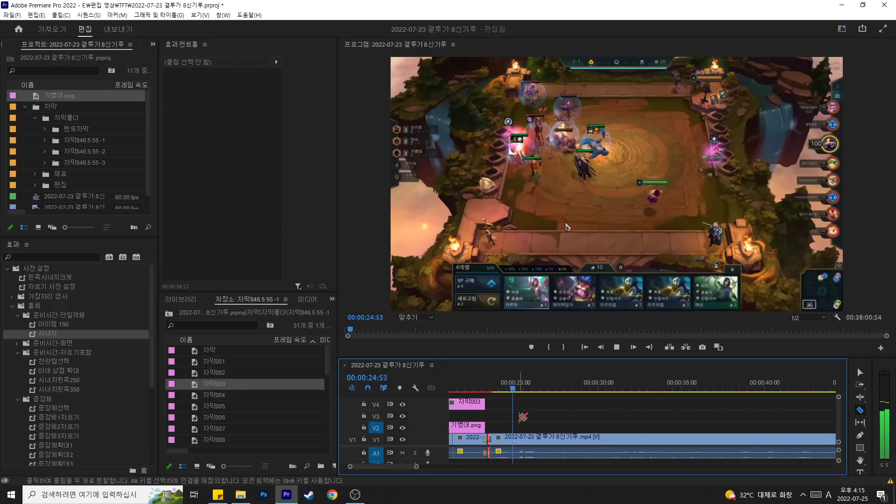
scroll(516, 443, down, 1)
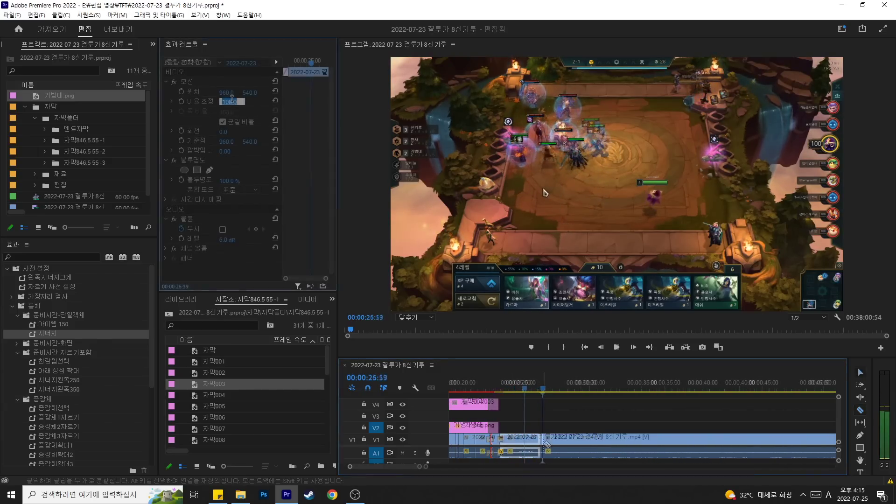
text(200)
key(Return)
Step: Reposition the enlarged first fight clip to 1346.4, 950.2 so the battling units are framed
key(v)
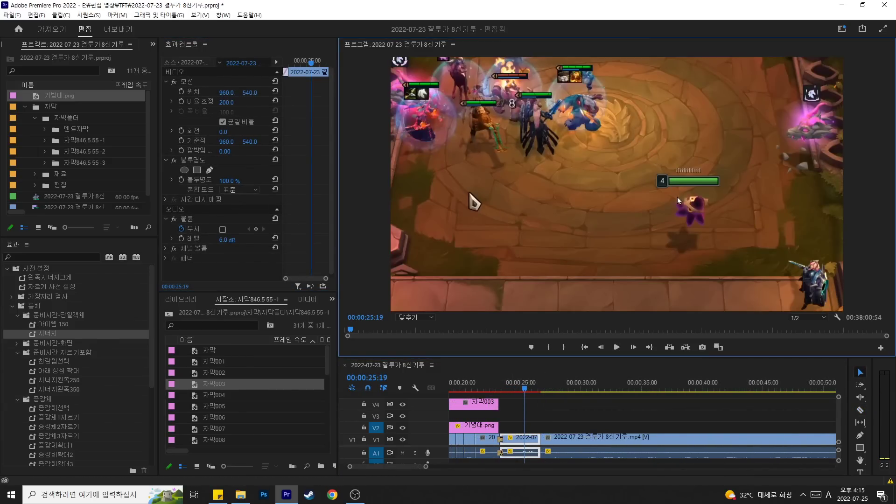
click(240, 82)
drag(612, 181, 652, 212)
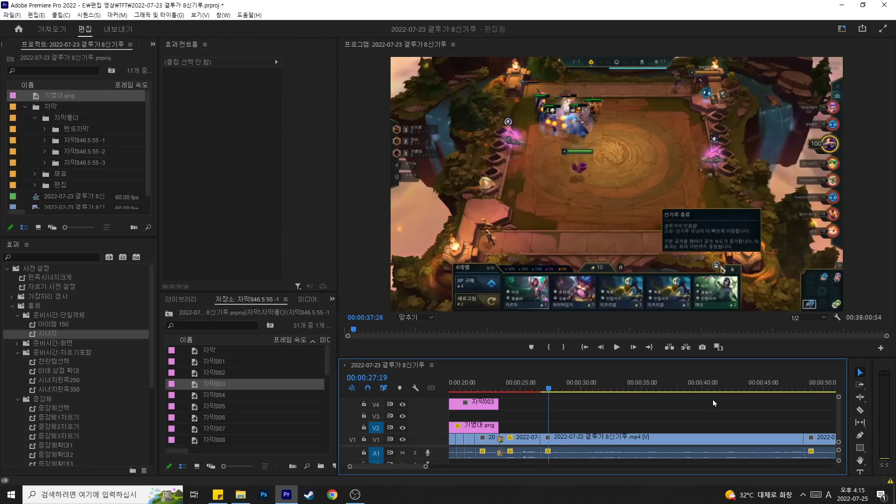
Step: Give the fight clip starting at 00:00:26:41 the same 200 scale and 1346.4, 950.2 position as the preceding clip
click(714, 389)
click(583, 442)
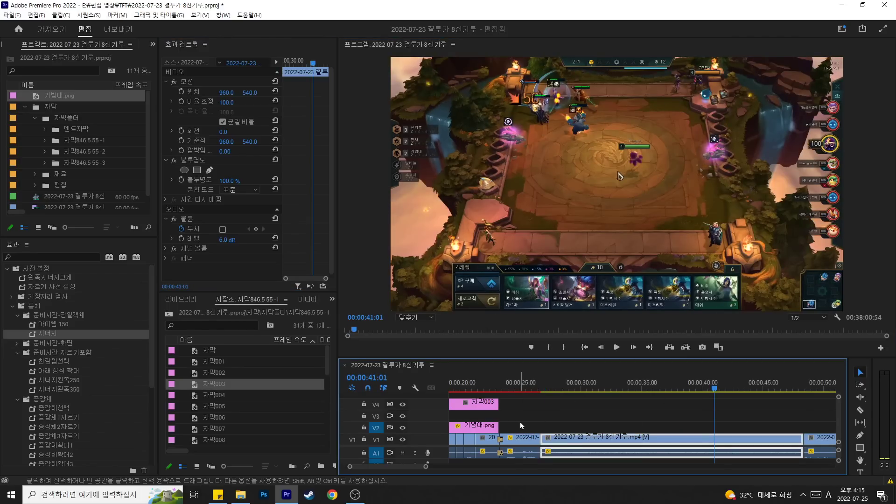
click(521, 424)
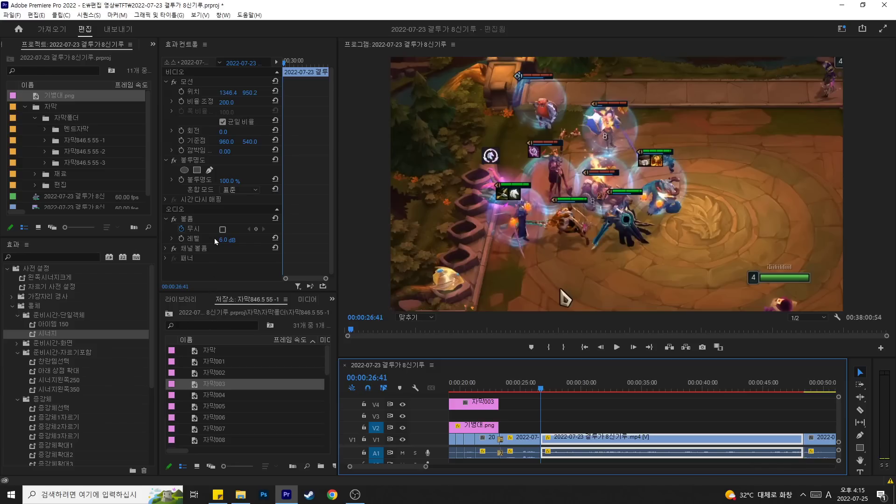
Step: Speed up the fight clip starting at 00:00:26:41 to about a third of its length and close the gap behind it
right_click(584, 443)
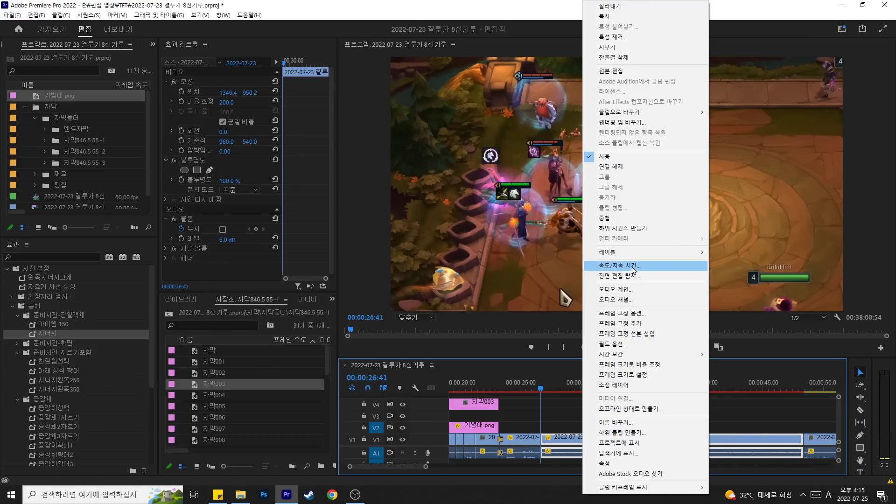
click(626, 269)
key(Return)
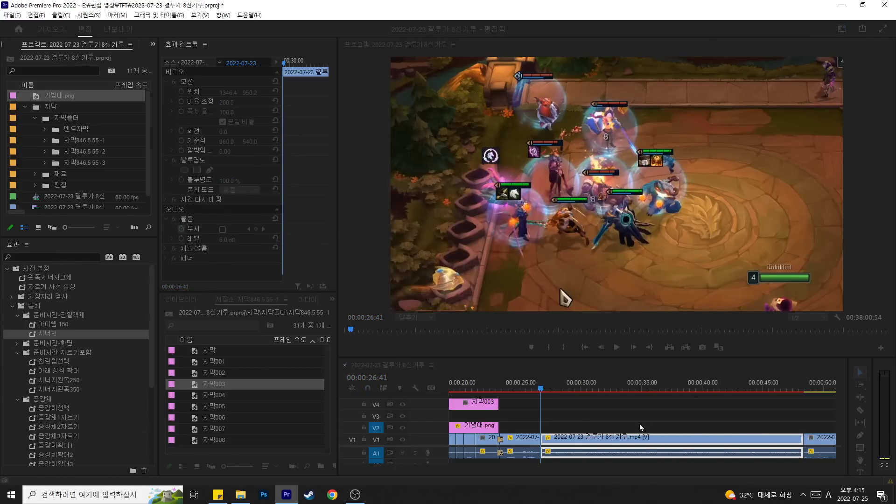
right_click(630, 437)
right_click(643, 437)
click(663, 443)
Step: Reposition the first enlarged fight clip to 1425.6, 1023.5
click(548, 387)
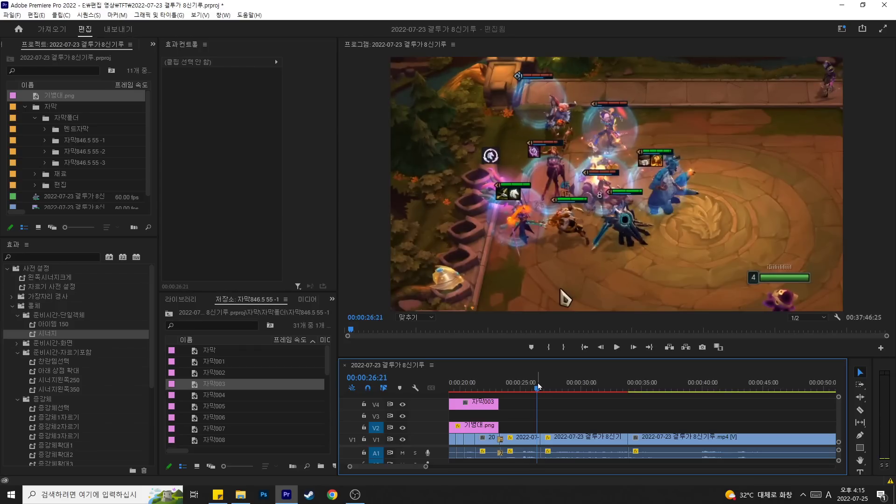
key(c)
drag(551, 408, 532, 407)
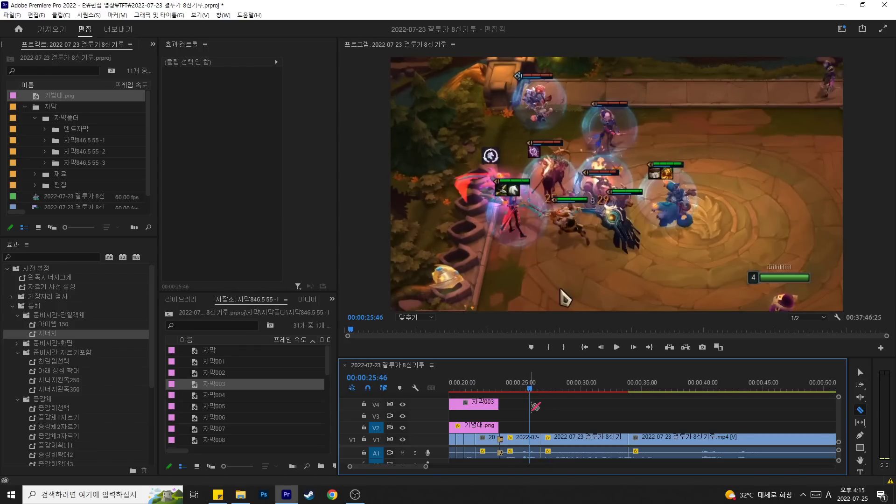
click(532, 444)
click(227, 78)
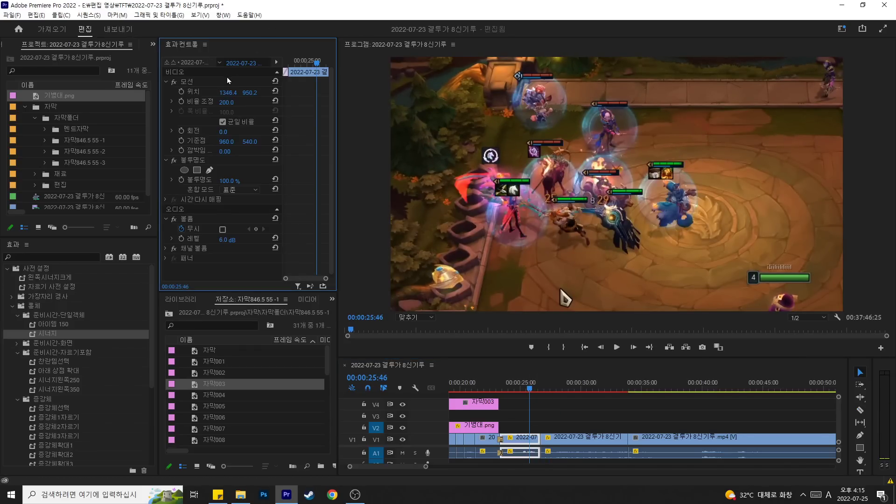
drag(632, 124, 651, 141)
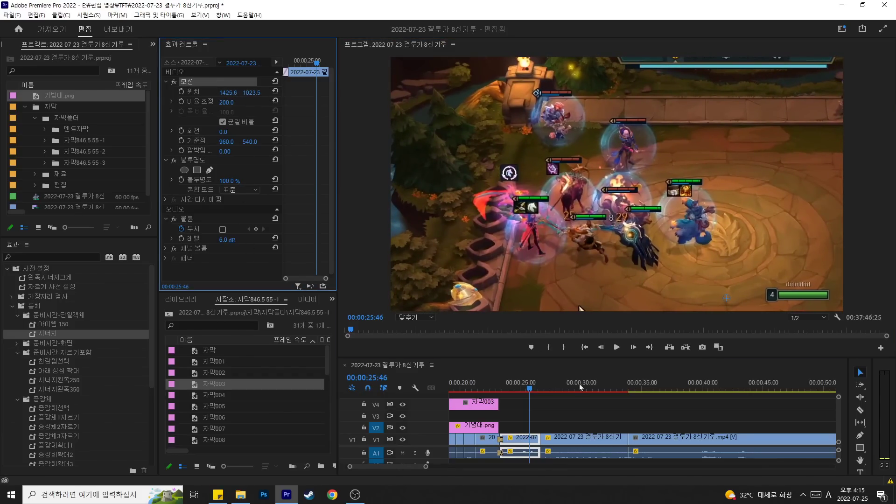
Step: Apply the 1425.6, 1023.5 position to the sped-up fight clip and play the fight to check the framing
click(605, 440)
key(c)
key(space)
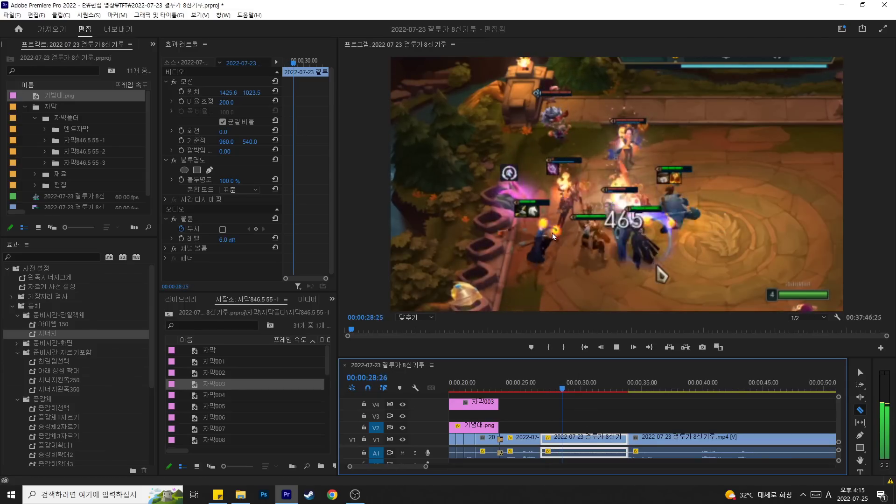
scroll(528, 410, down, 2)
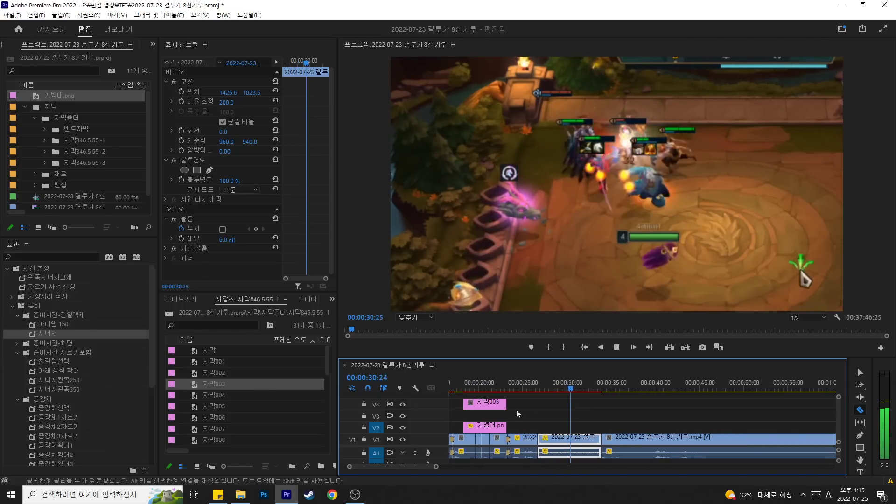
scroll(597, 403, down, 1)
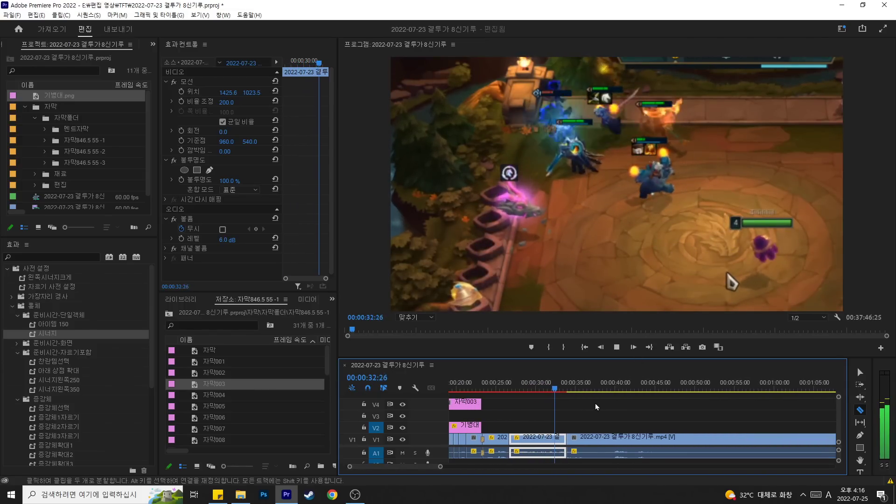
Step: Split the sped-up fight clip at 00:00:33:30 and set the speed of its final part to 100%
click(564, 380)
scroll(601, 407, up, 2)
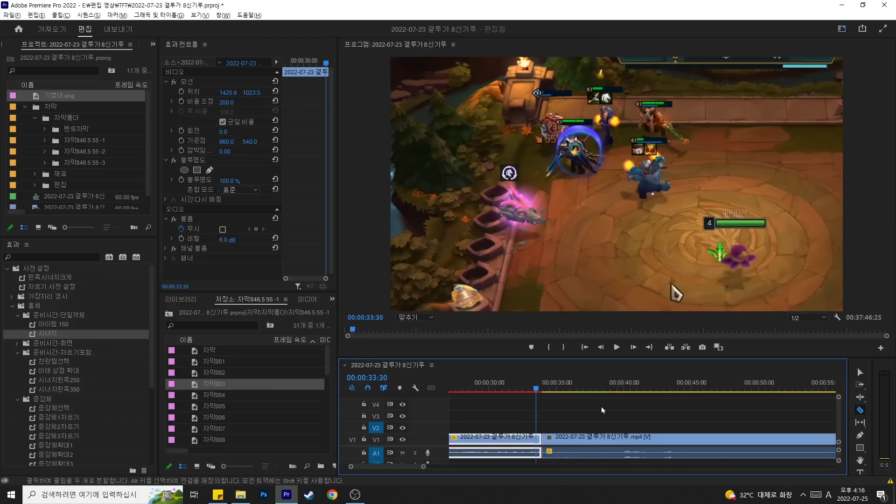
key(v)
right_click(527, 444)
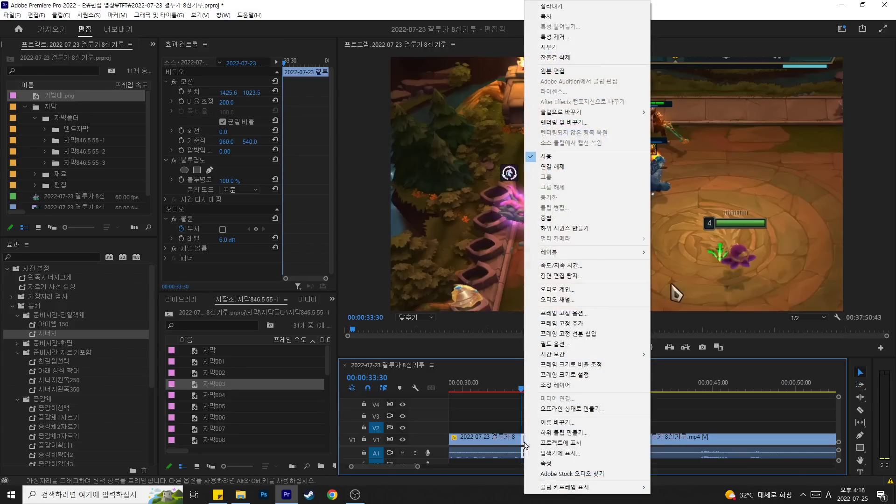
click(582, 266)
text(100)
key(Return)
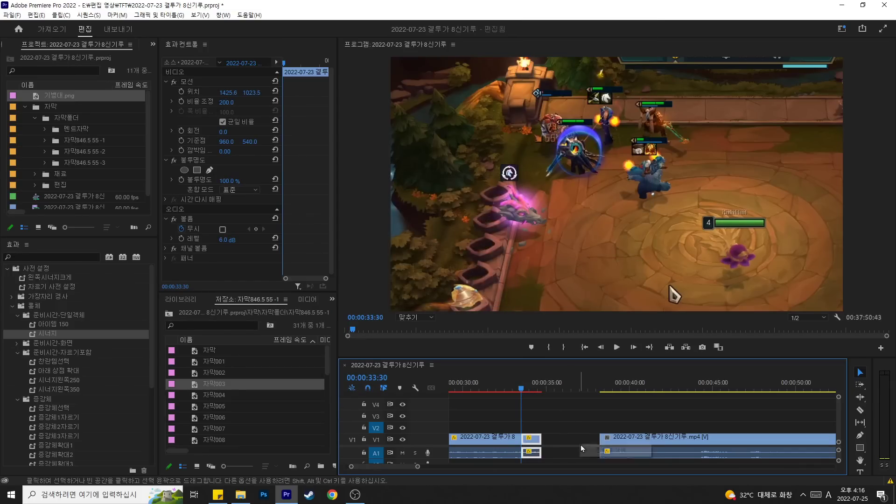
Step: Close the gap behind the final part of the fight clip and split the recording at 00:00:36:09
click(581, 445)
key(Delete)
click(514, 384)
key(c)
key(space)
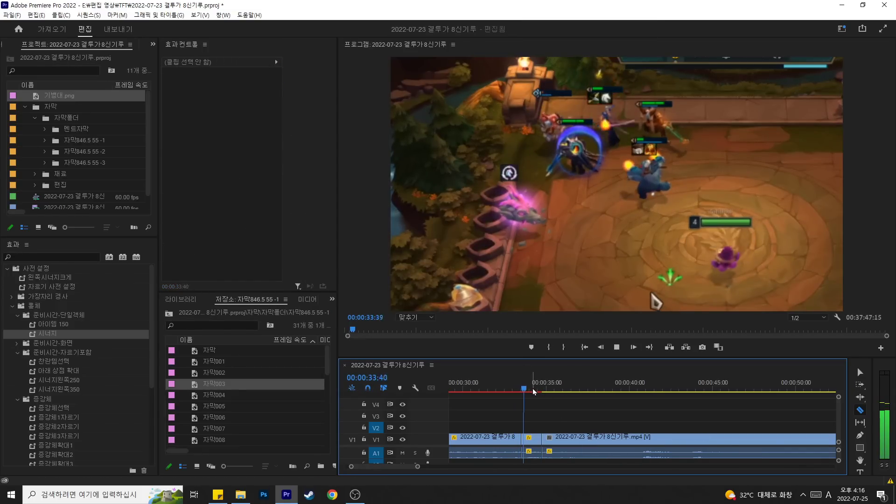
scroll(572, 400, up, 1)
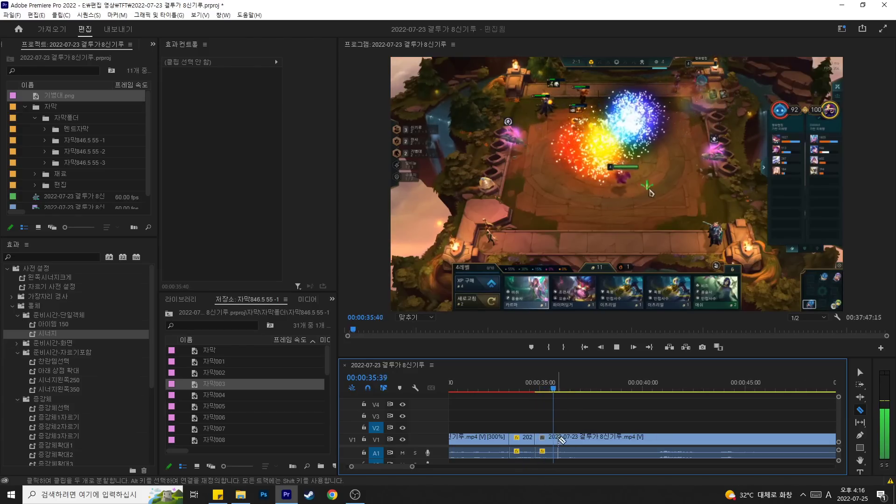
key(space)
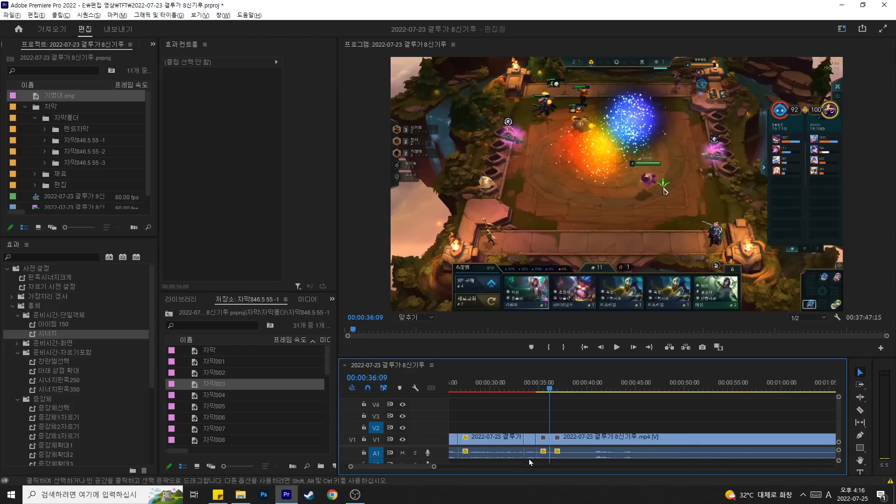
Step: Cut out the footage between 00:00:36:09 and 00:01:36:07 and pull the remaining recording back against the earlier clip
click(579, 386)
key(c)
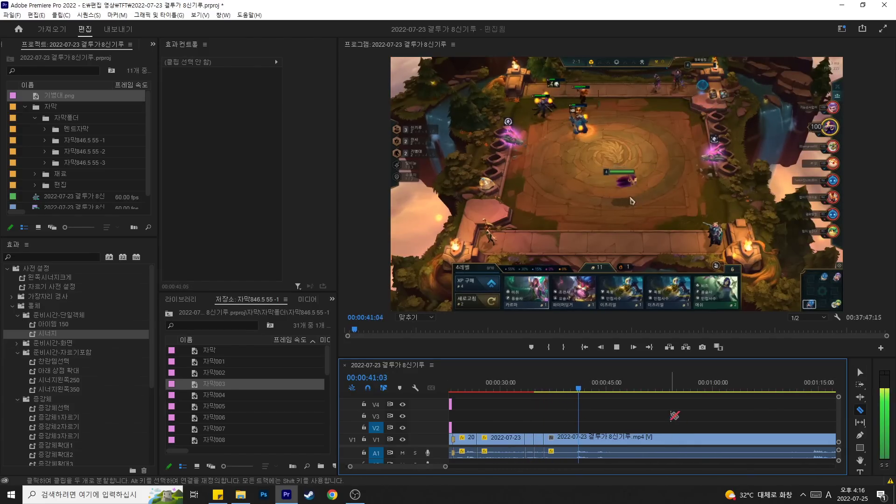
scroll(626, 411, up, 1)
click(578, 388)
scroll(525, 447, down, 1)
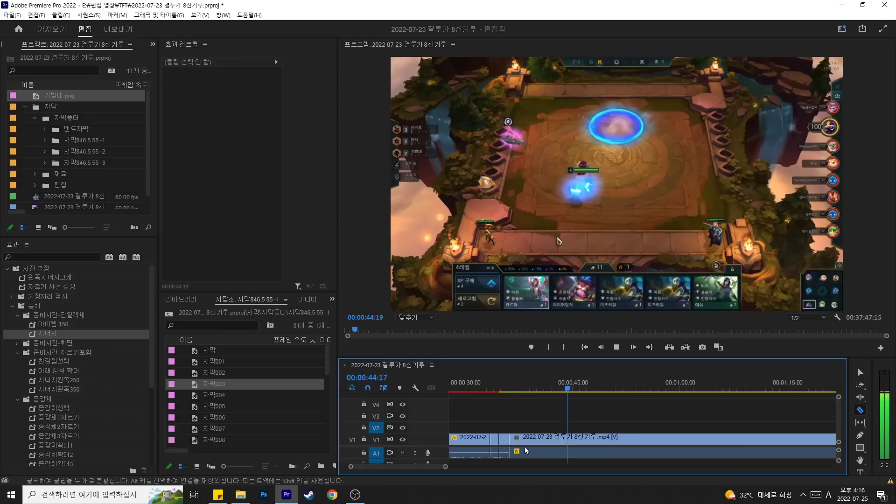
scroll(525, 451, down, 1)
drag(544, 389, 735, 403)
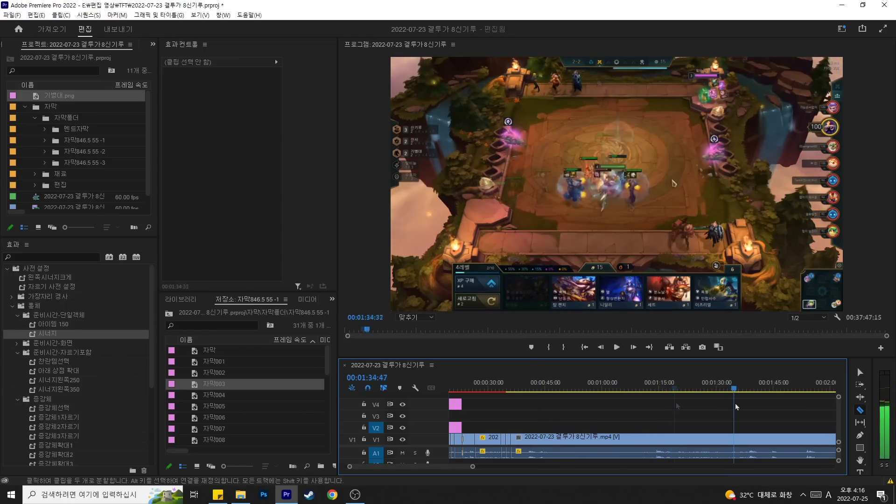
scroll(715, 436, down, 2)
scroll(715, 435, up, 2)
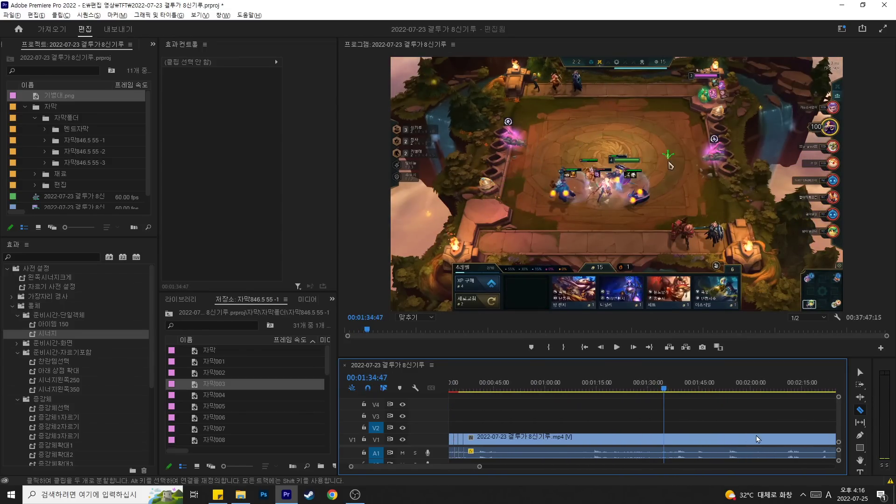
click(675, 390)
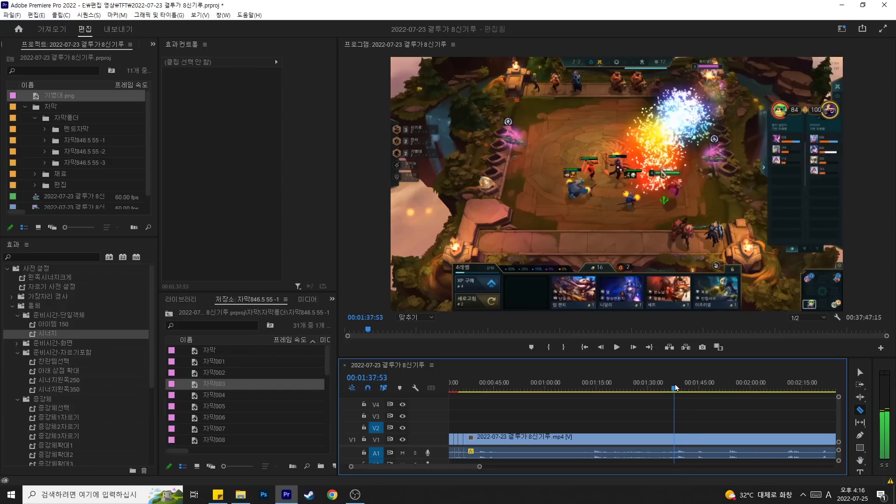
drag(673, 388, 671, 388)
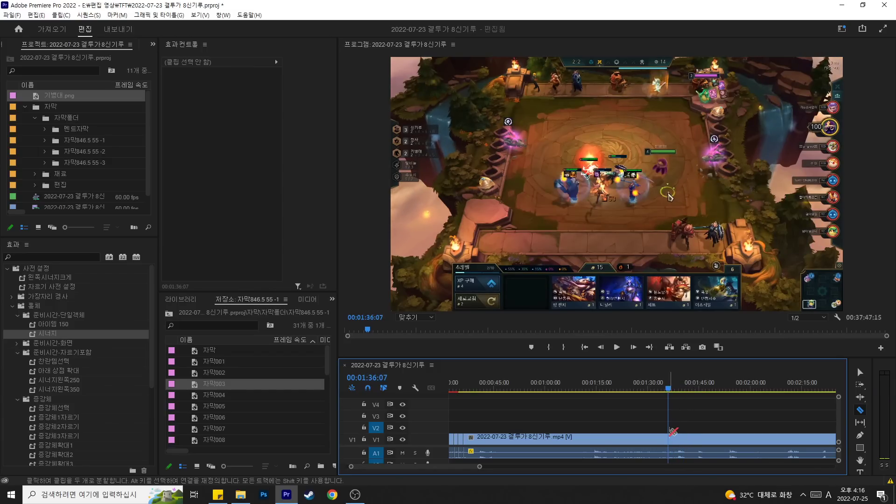
drag(670, 438, 465, 440)
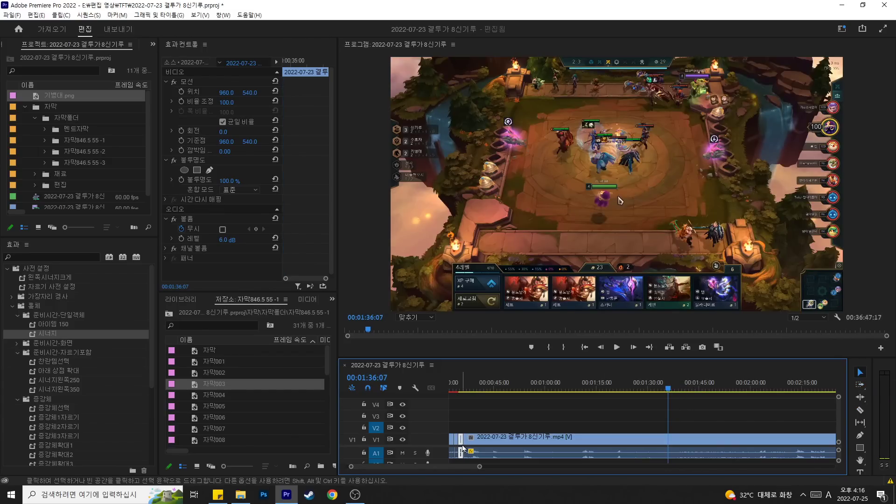
Step: Apply the default transition at the 00:00:36:09 join and play across it to check the cut
right_click(466, 449)
click(479, 427)
click(463, 388)
key(c)
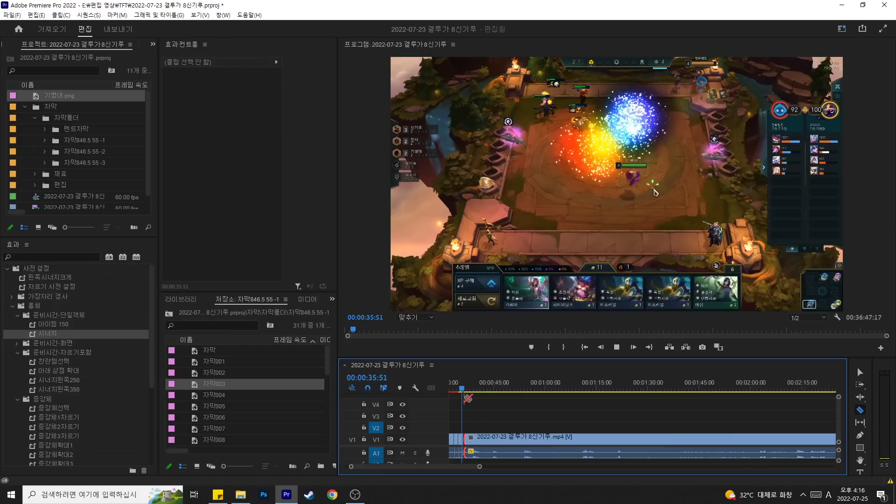
key(space)
scroll(469, 439, up, 3)
key(minus)
key(equal)
key(space)
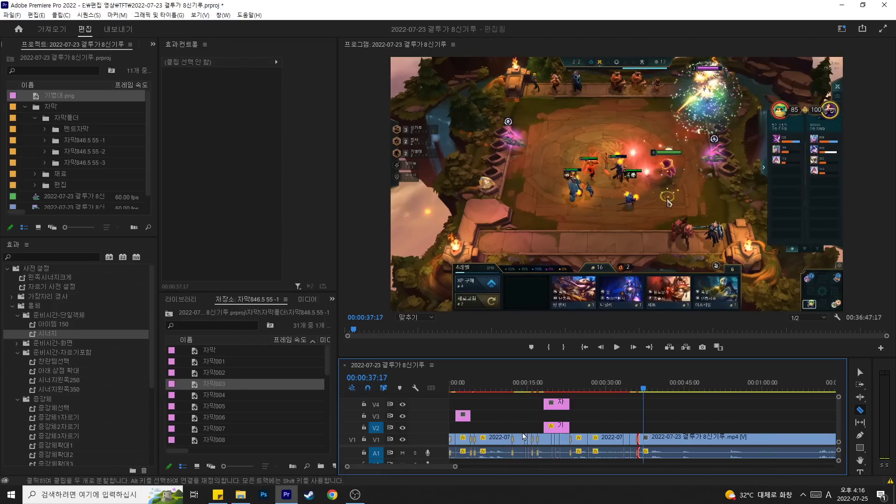
Step: Cut out the footage between about 00:00:37:26 and 00:01:30:26 and move all following clips back to close the gap
key(minus)
key(minus)
click(596, 389)
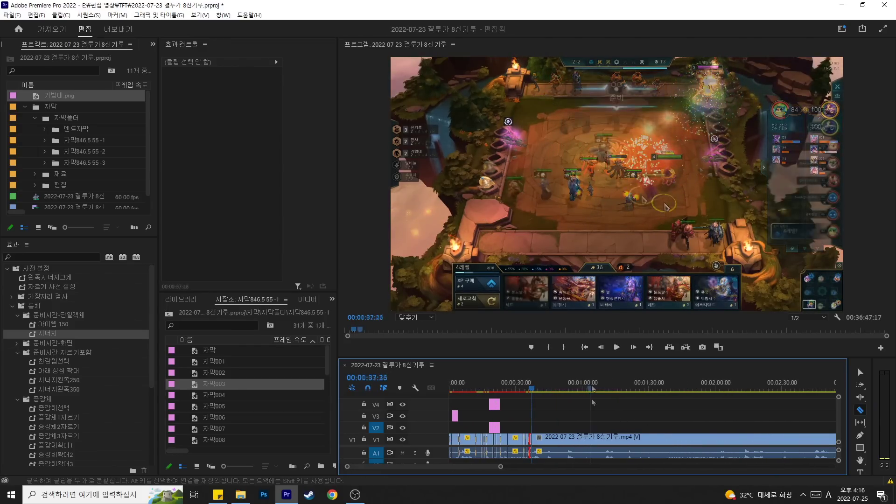
drag(597, 389, 637, 387)
key(equal)
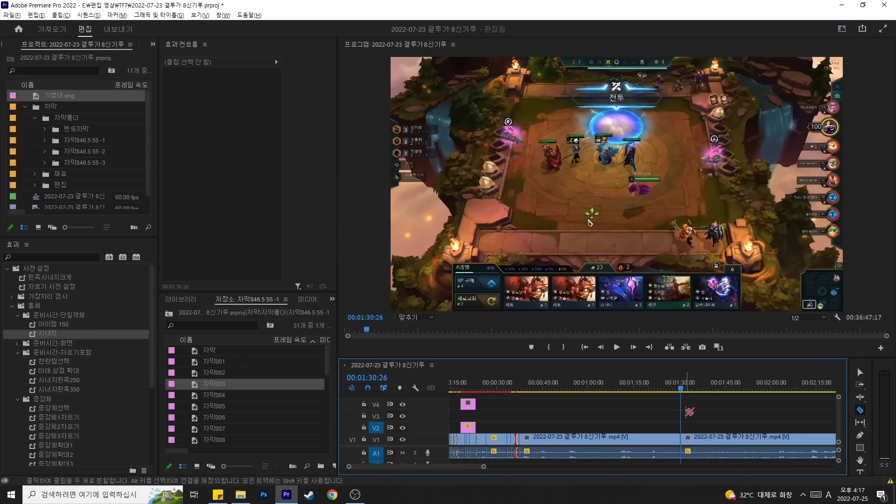
key(equal)
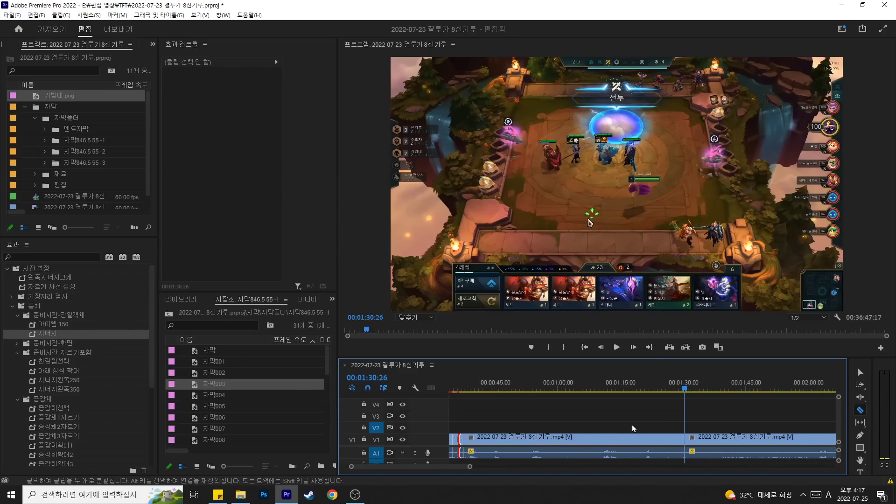
key(equal)
key(a)
drag(747, 443, 484, 451)
key(v)
Step: Apply the default transition at the new join after 00:00:37 and play through it
click(534, 388)
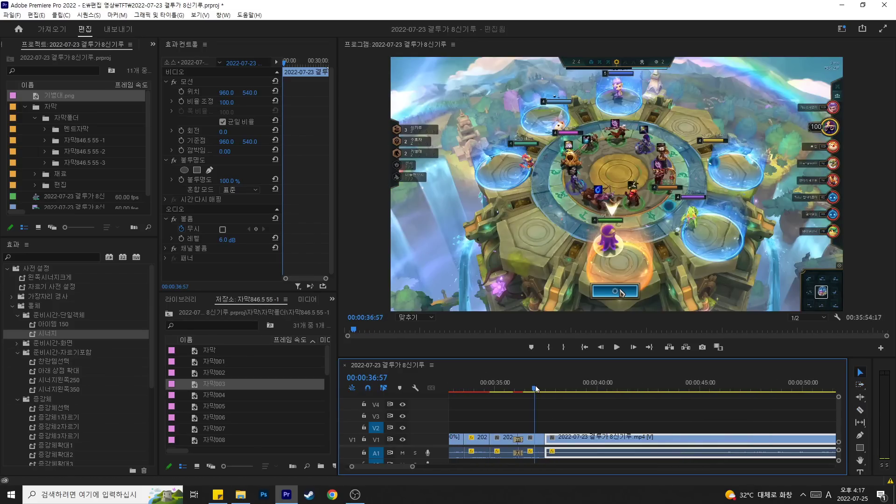
right_click(549, 440)
click(578, 426)
key(c)
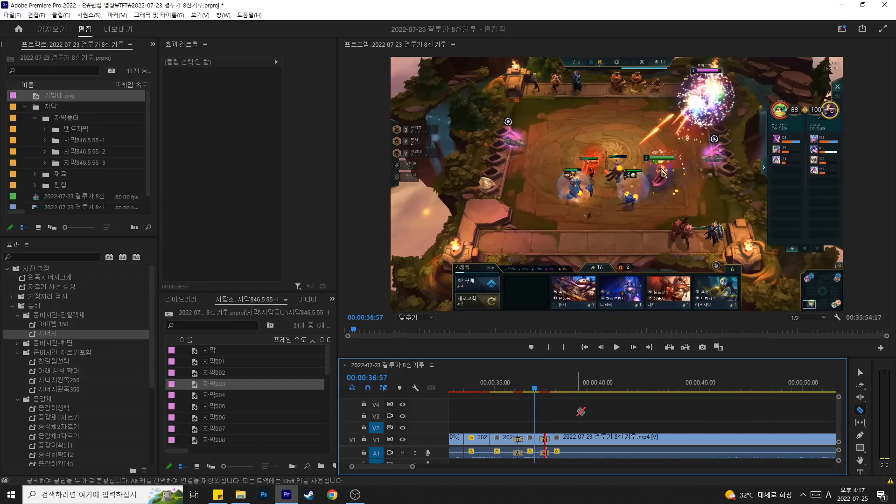
key(space)
key(equal)
key(minus)
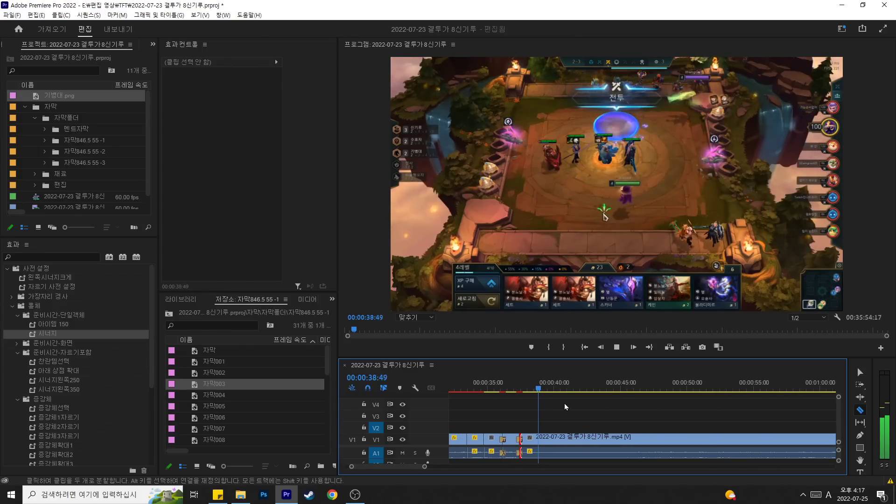
Step: Trim the three seconds of footage ending at 00:00:40:34, close the gap, and apply the default transition at the join
mouse_move(557, 386)
mouse_down()
mouse_move(573, 388)
mouse_move(564, 389)
mouse_up()
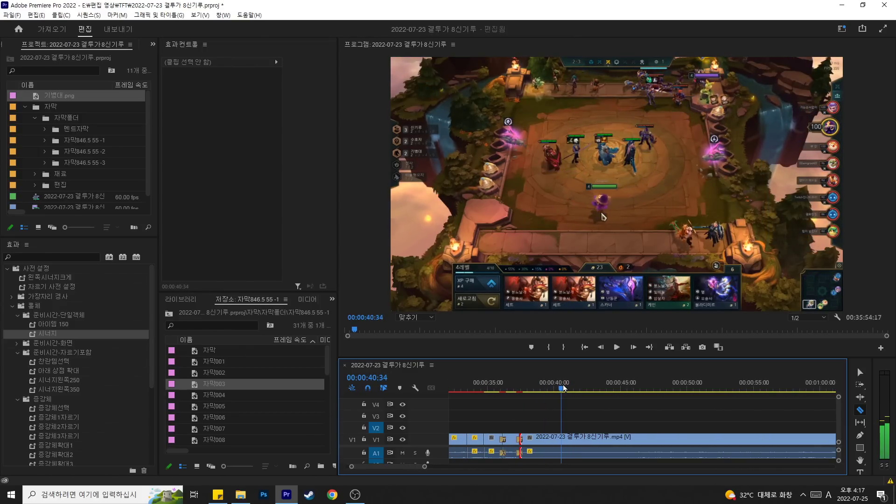
click(563, 440)
key(v)
drag(565, 440, 524, 441)
click(516, 389)
right_click(521, 447)
click(535, 427)
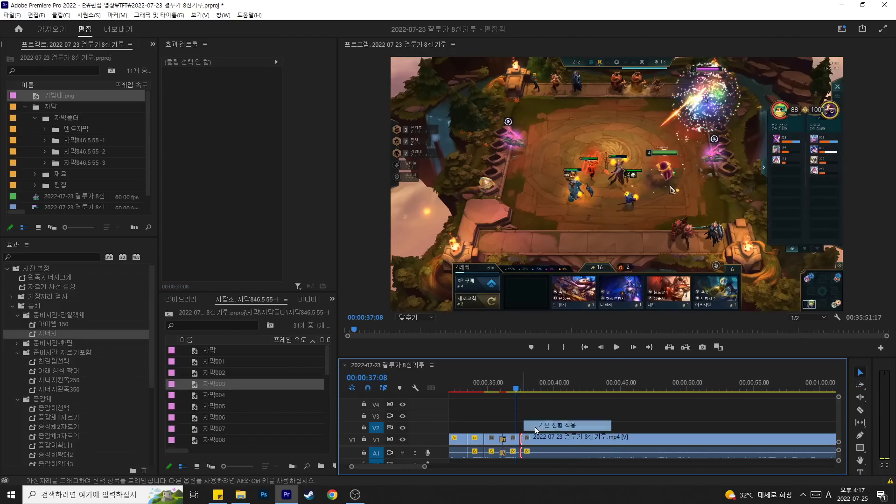
click(511, 386)
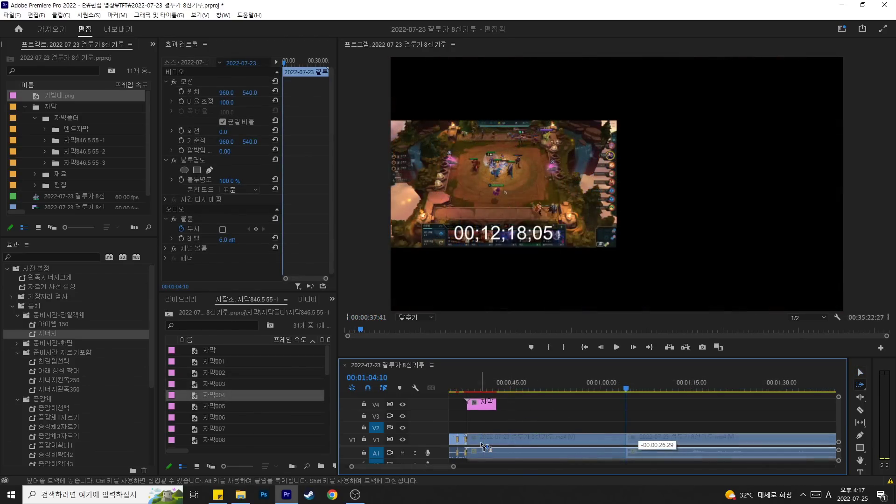
Step: Apply the default transition at the newly trimmed join after 00:00:37 and delete the subtitle clip above it on V4
click(462, 388)
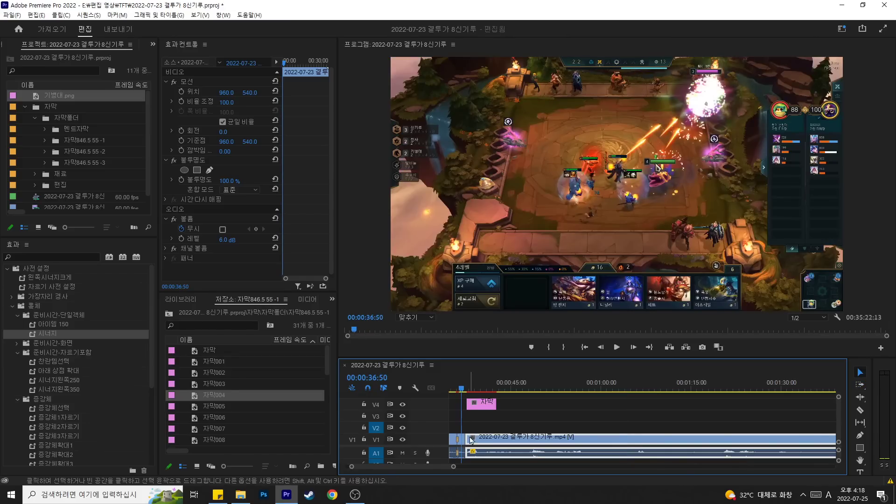
right_click(466, 440)
click(486, 423)
click(483, 405)
key(Delete)
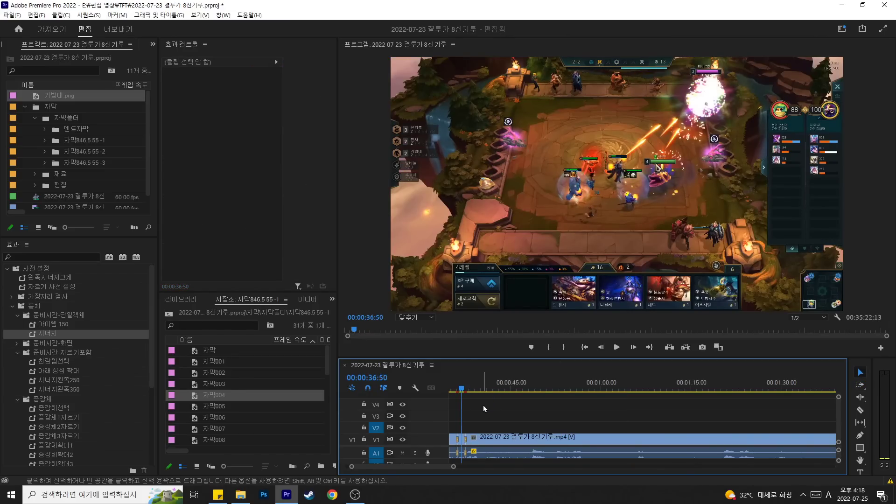
Step: Play past the transition, cut out the footage between 00:00:39:26 and 00:00:41:16, and close the gap
key(space)
scroll(488, 407, up, 5)
scroll(556, 418, up, 1)
scroll(561, 419, down, 1)
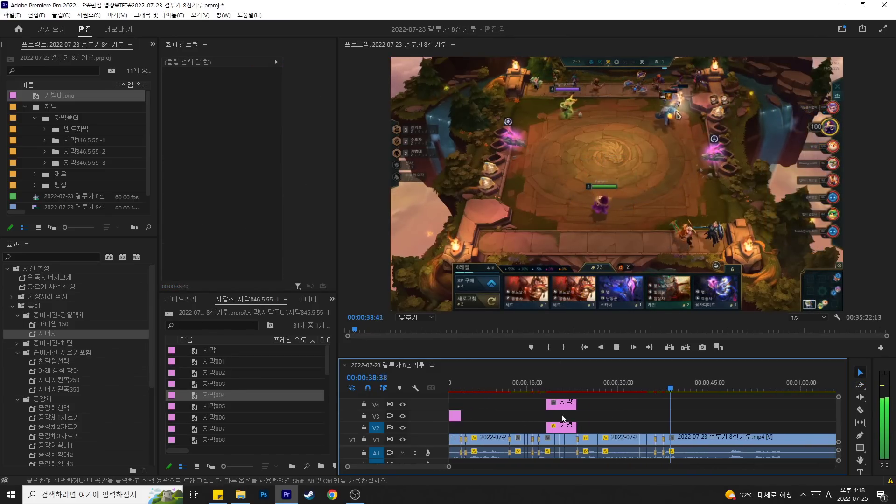
scroll(686, 411, up, 4)
scroll(642, 417, down, 2)
scroll(642, 417, up, 1)
key(=)
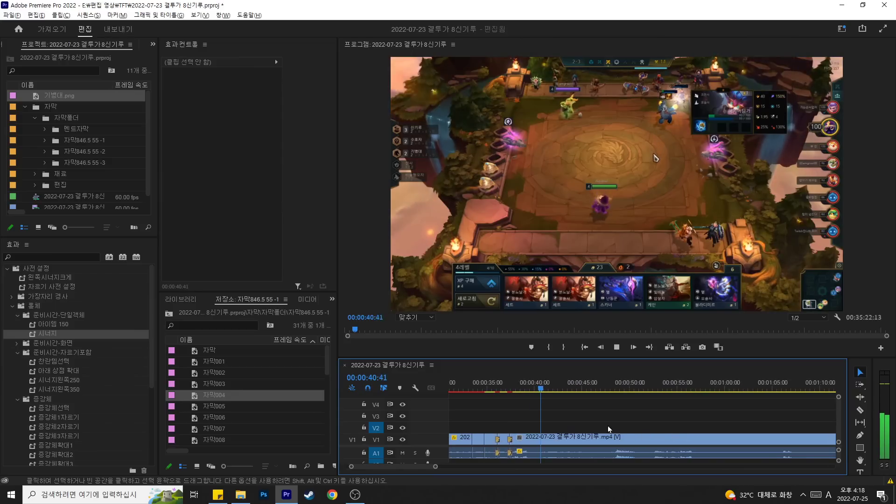
key(c)
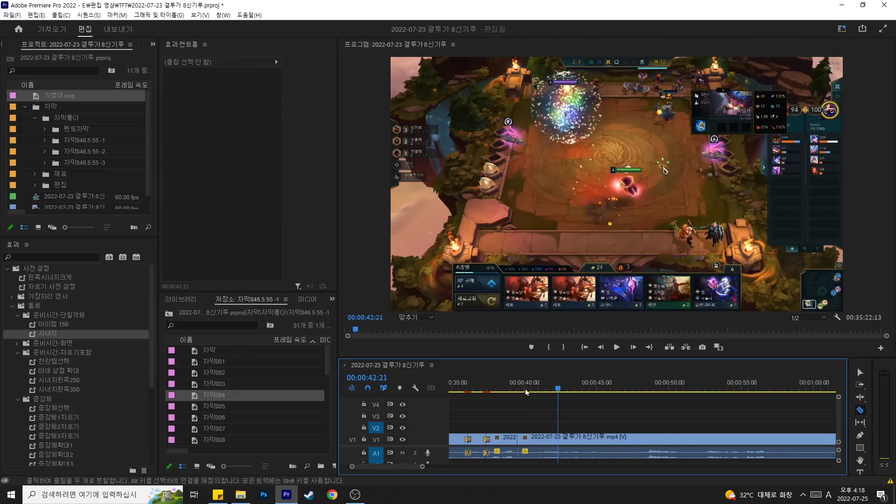
click(515, 390)
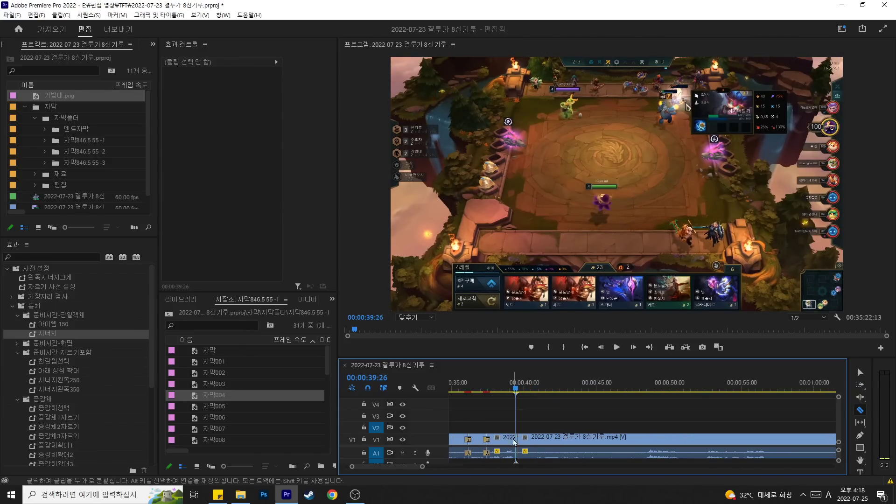
click(516, 442)
click(537, 388)
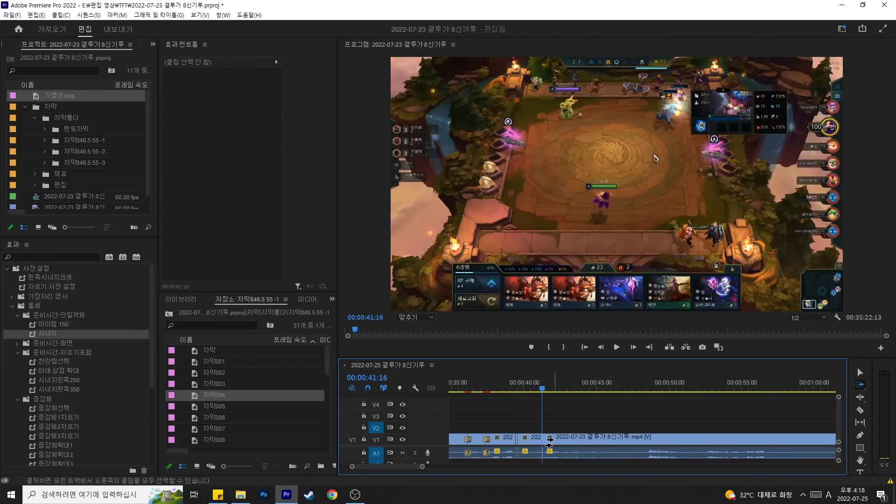
drag(549, 442, 525, 442)
Step: Apply the default transition at the 00:00:39:26 join and return the playhead there for checking
key(v)
right_click(517, 445)
click(539, 423)
click(516, 389)
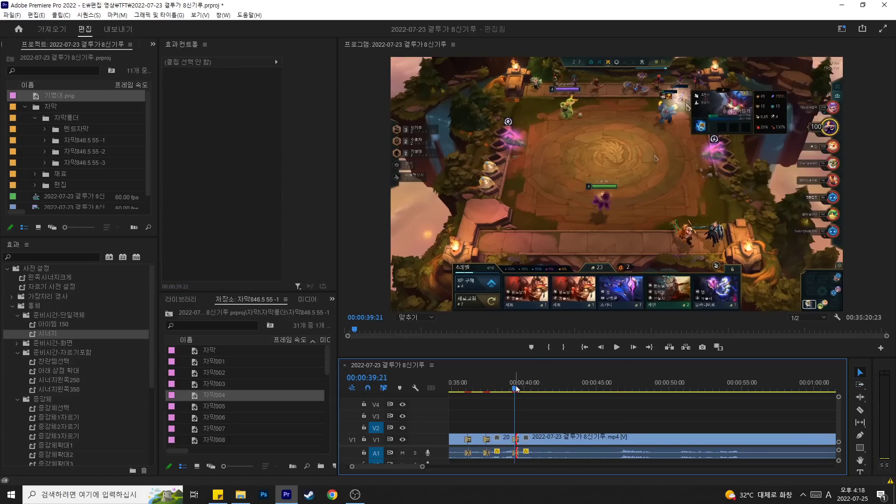
scroll(580, 419, up, 1)
Step: Cut out the footage between about 00:00:41 and 00:01:15:01 and pull the remaining recording back to close the gap
key(c)
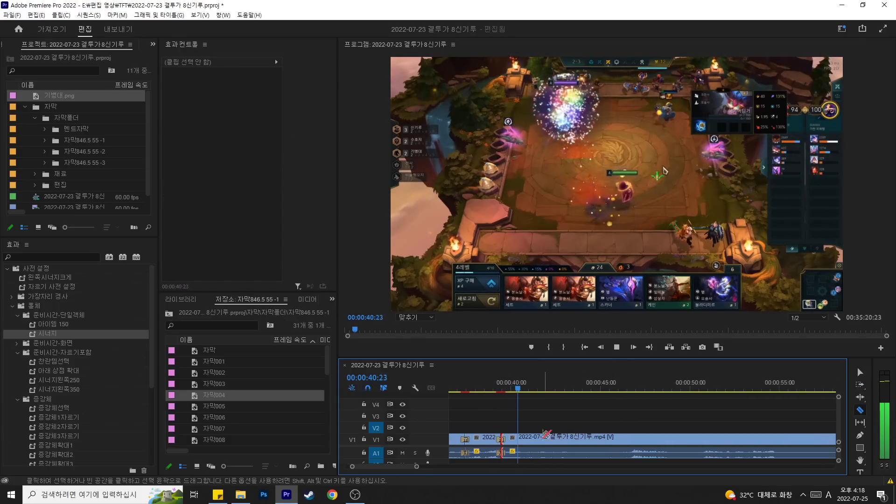
drag(540, 390, 490, 443)
key(minus)
click(738, 440)
key(a)
key(Up)
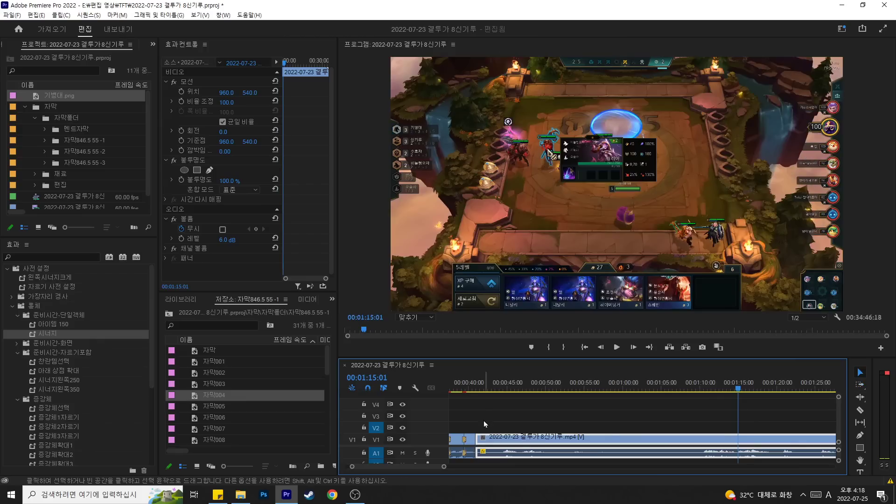
key(v)
Step: Play up to the join near 00:00:41 and apply the default transition there
key(space)
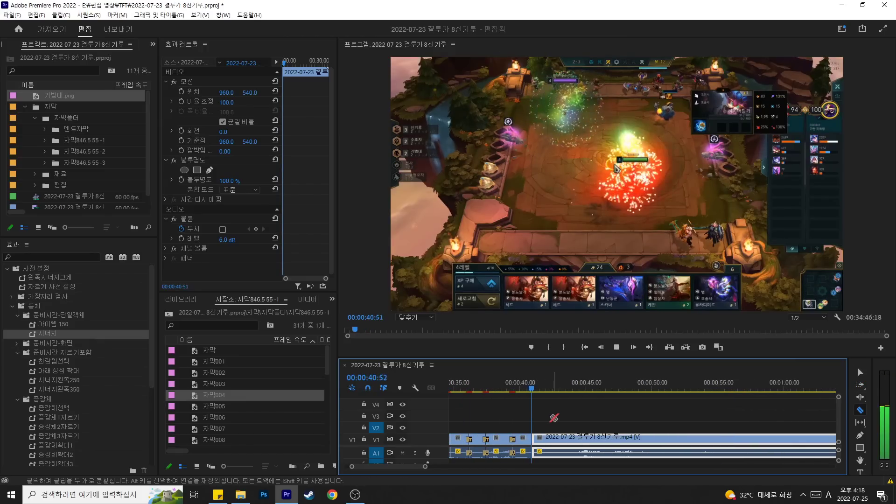
key(space)
key(v)
right_click(534, 443)
click(556, 425)
Step: Cut out the footage between about 00:00:43:20 and 00:00:46:45 and pull the remaining recording back to close the gap
key(space)
scroll(558, 422, up, 3)
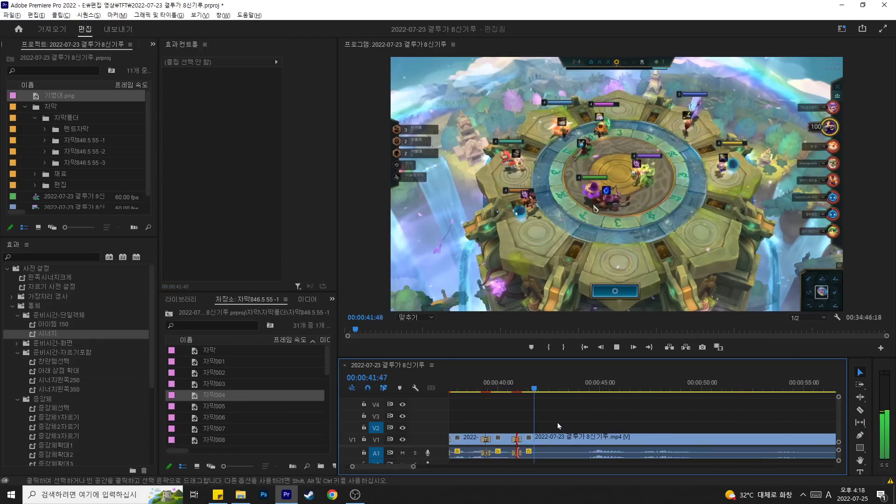
key(space)
key(c)
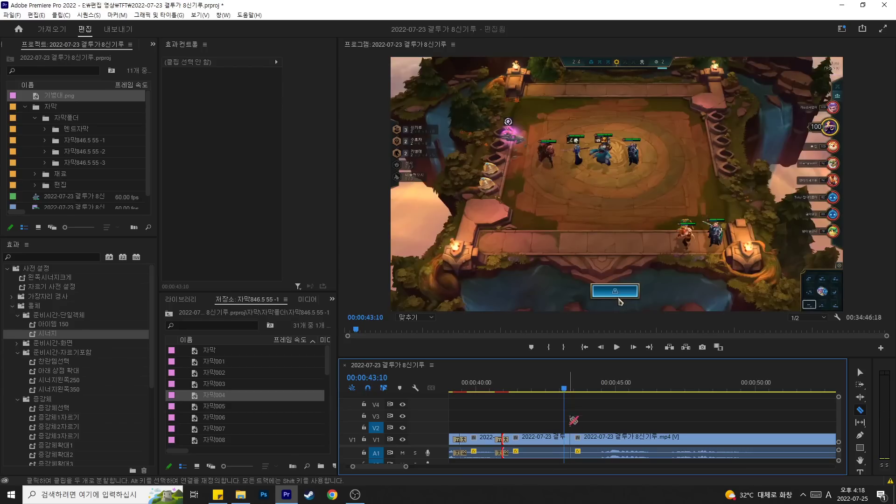
key(equal)
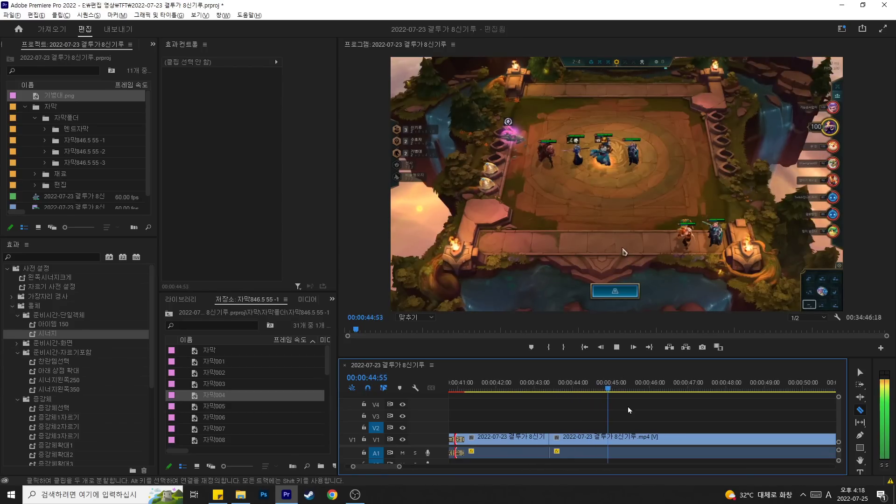
key(space)
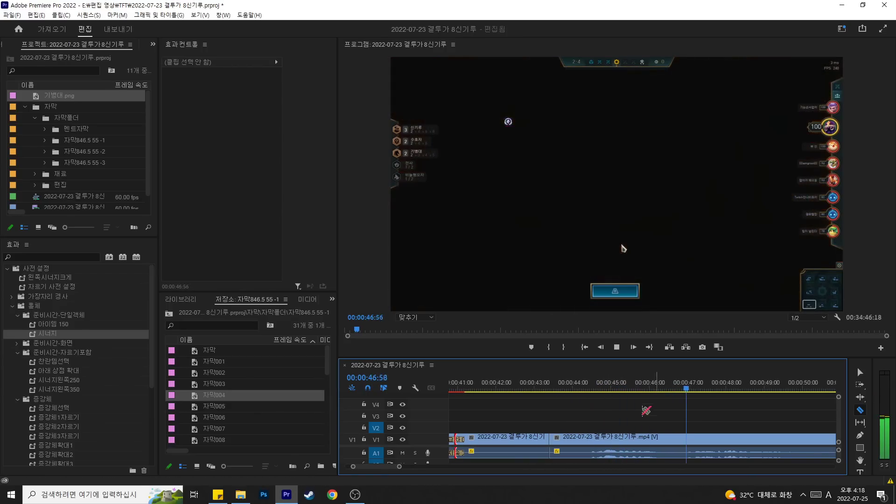
key(minus)
click(661, 439)
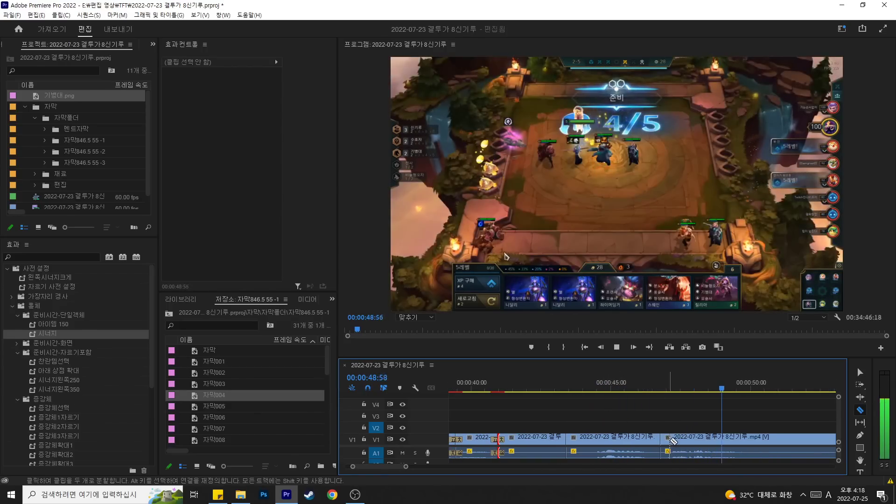
key(space)
key(a)
drag(677, 439, 584, 441)
Step: Apply the default transition at the join near 00:00:43:20 and play across it
click(547, 387)
key(v)
right_click(569, 441)
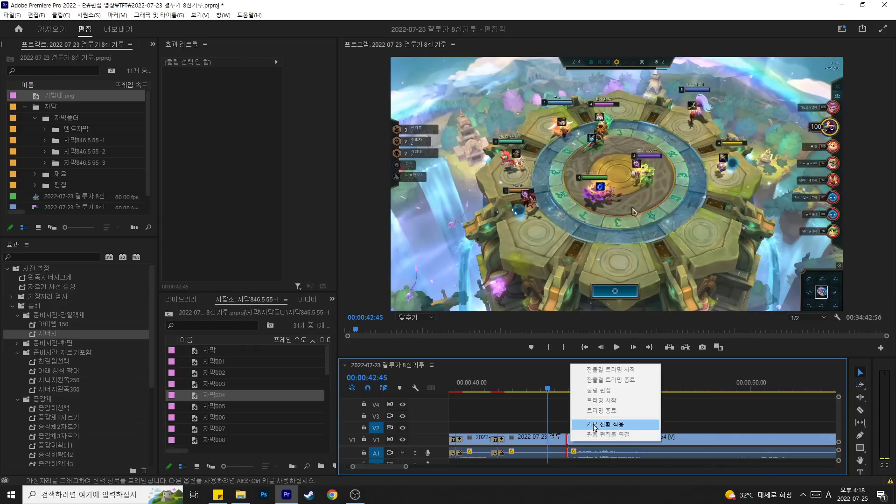
click(607, 425)
key(space)
key(minus)
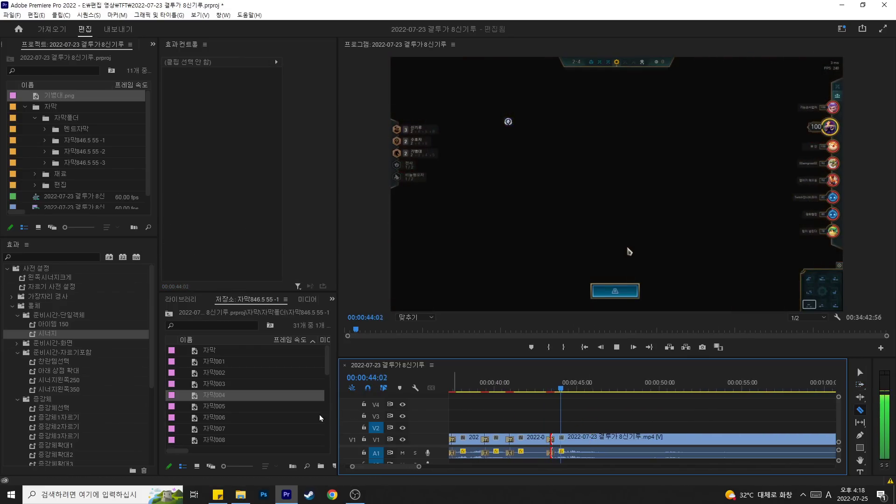
Step: Place subtitle clip 자막005 on track V4 from the newest join and set its text to "결투가는 스태틱이 중요합니다"
drag(214, 406, 557, 409)
double_click(595, 406)
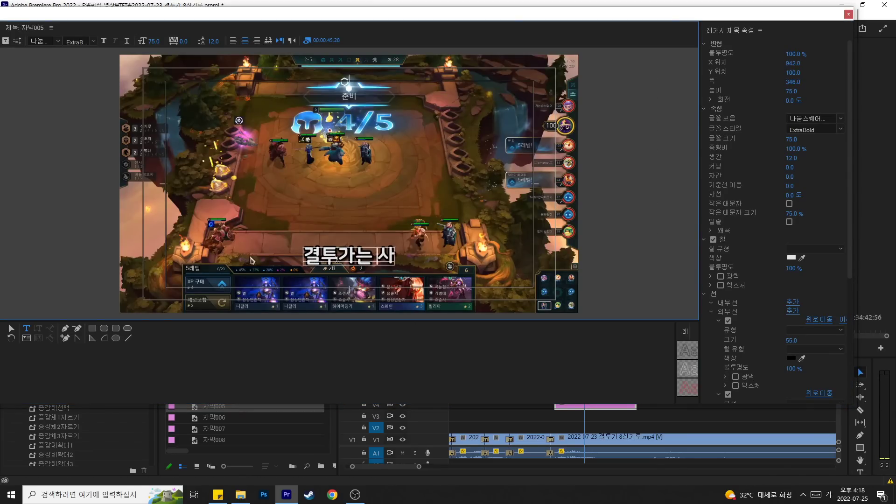
text(는 스태틱이 중요합니)
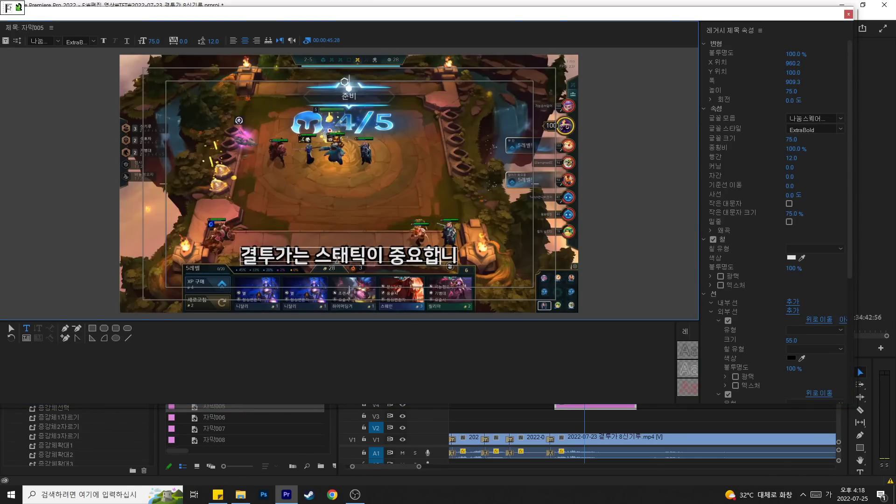
text(다)
click(848, 14)
Step: Compare the earlier subtitled sections and place the item image 스태틱의 단검.png on track V2 beneath the 자막005 subtitle
scroll(542, 413, down, 5)
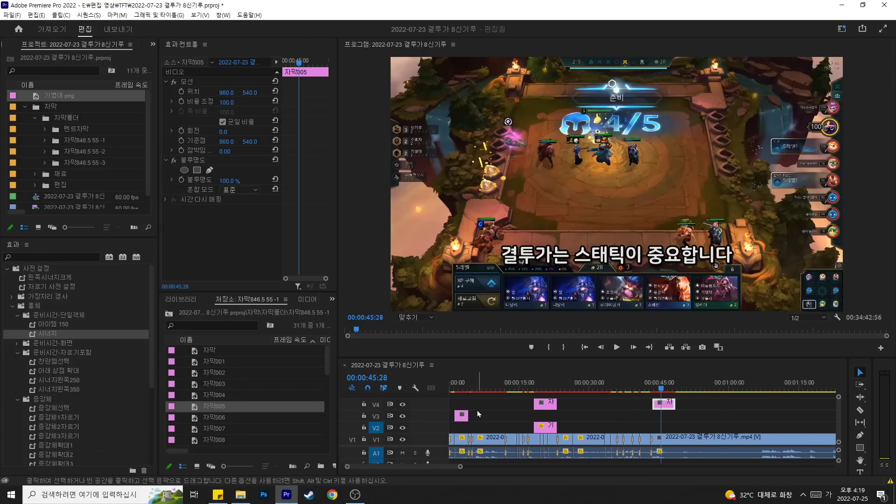
click(463, 388)
click(545, 385)
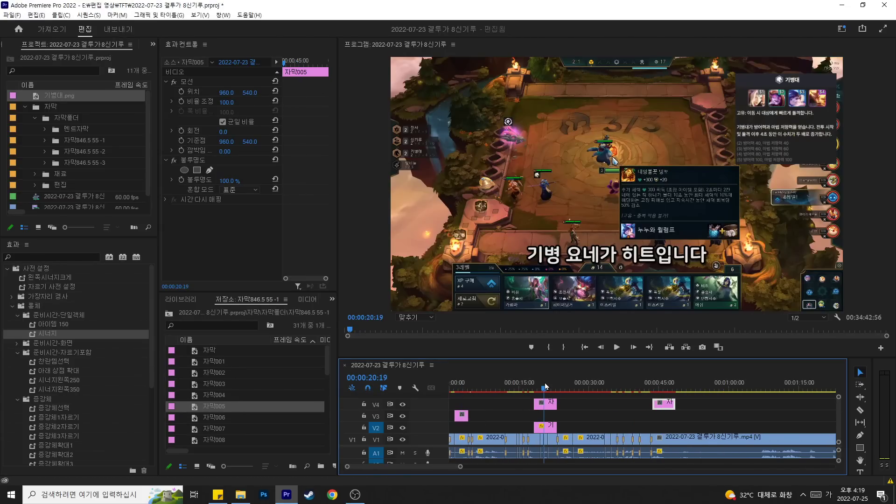
drag(544, 384, 655, 391)
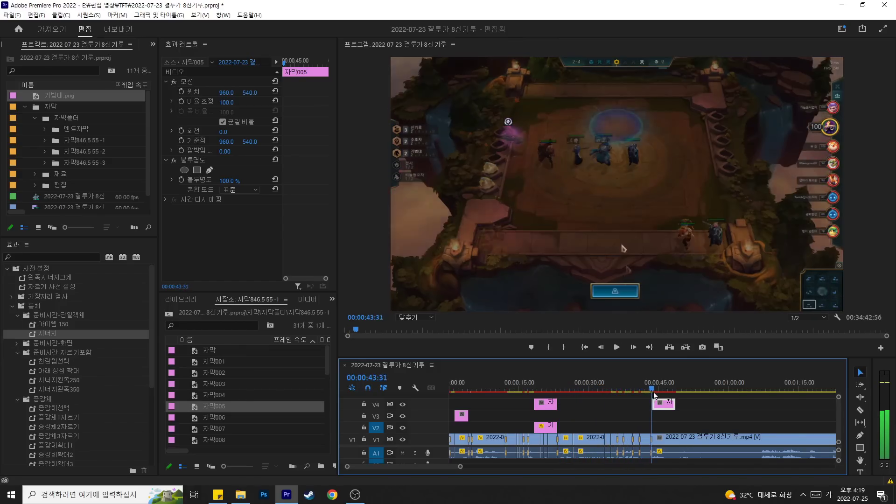
scroll(587, 405, up, 2)
key(alt+Tab)
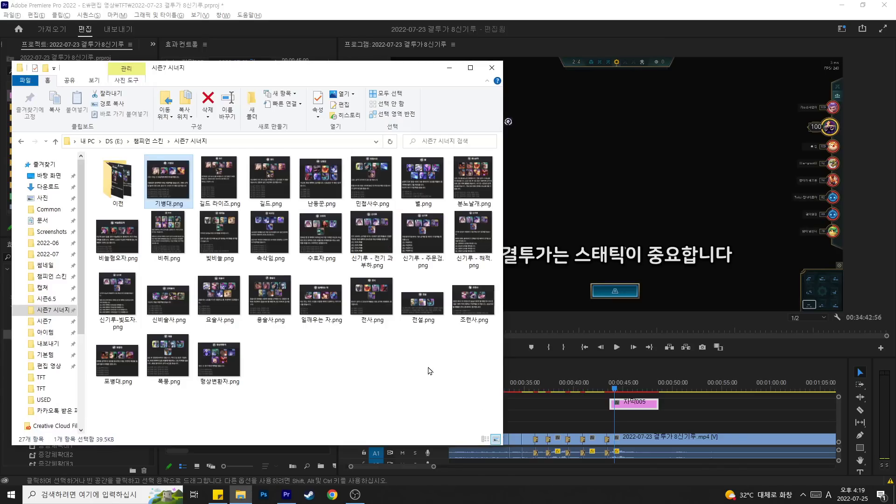
click(44, 322)
scroll(337, 306, down, 1)
drag(167, 314, 611, 428)
click(687, 415)
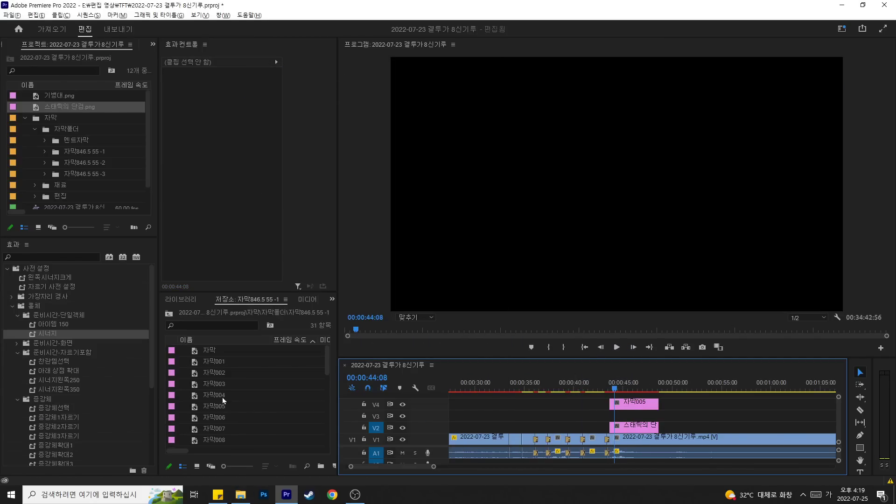
Step: Apply the 아이템 150 preset to the 스태틱의 단검.png clip and play the section up to about 00:00:47:21
click(60, 327)
key(space)
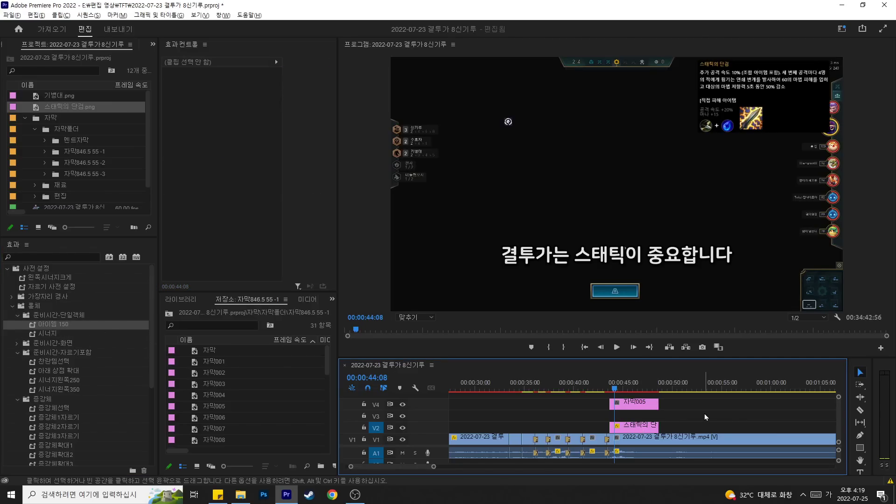
scroll(704, 411, up, 2)
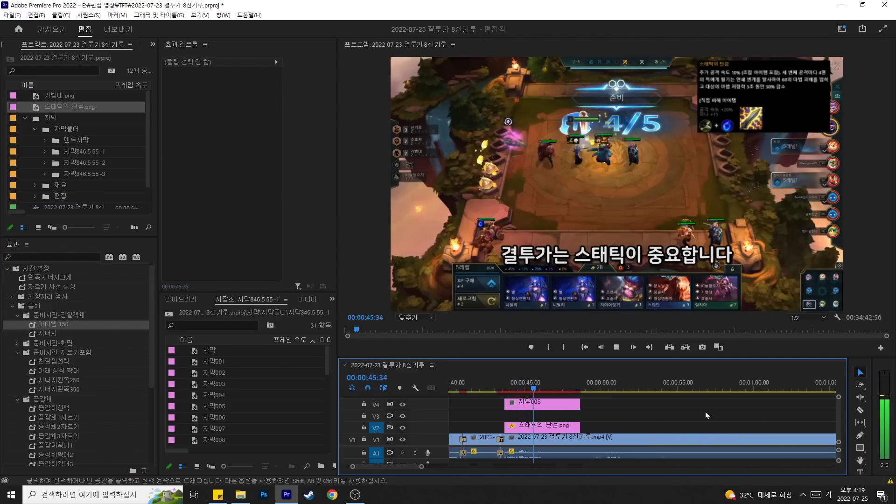
key(-)
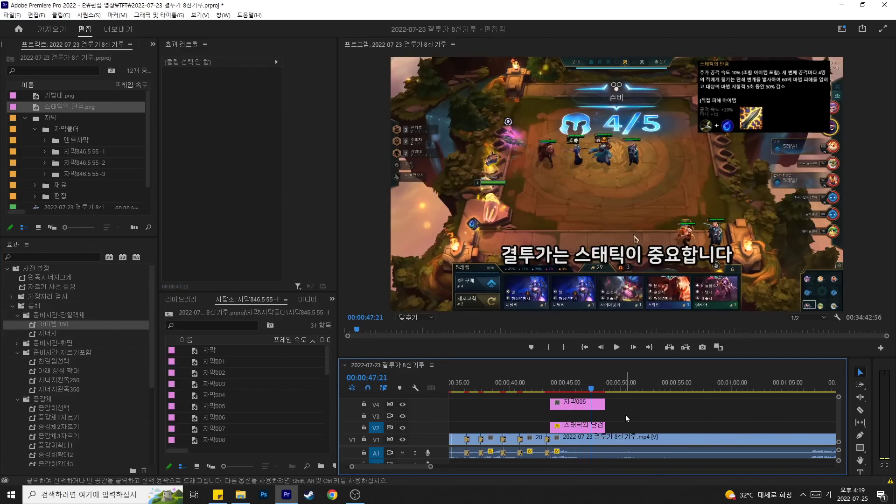
Step: Play past the end of the item image and split the recording at about 00:00:52
key(space)
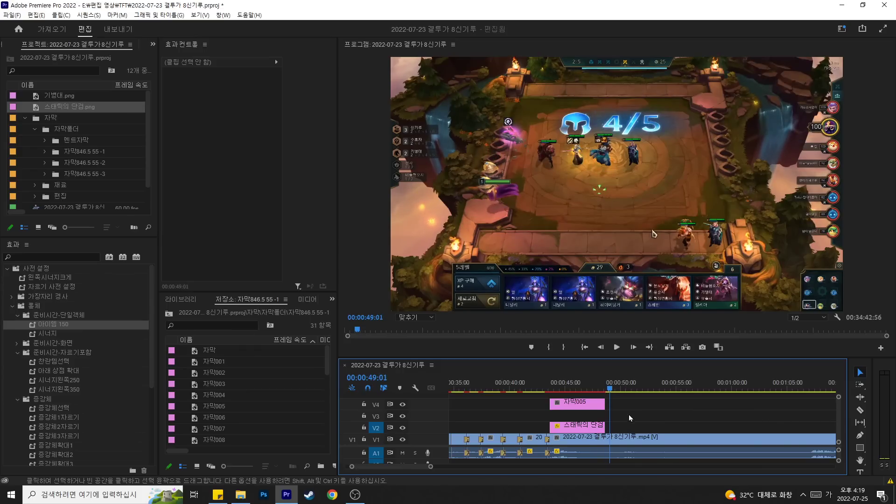
key(=)
key(space)
key(c)
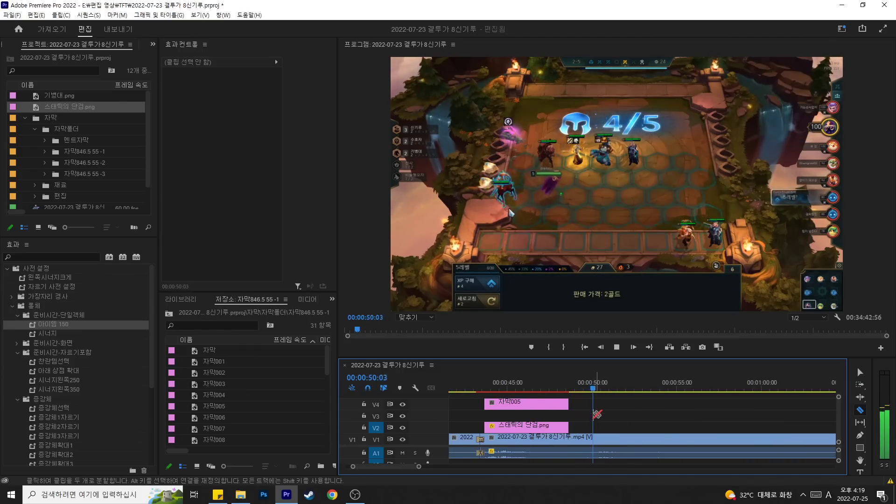
key(-)
key(=)
key(space)
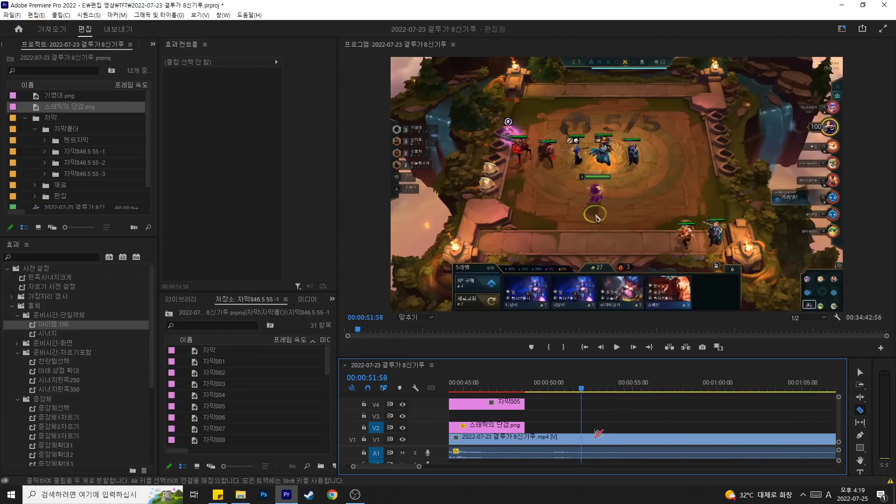
key(minus)
key(minus)
key(minus)
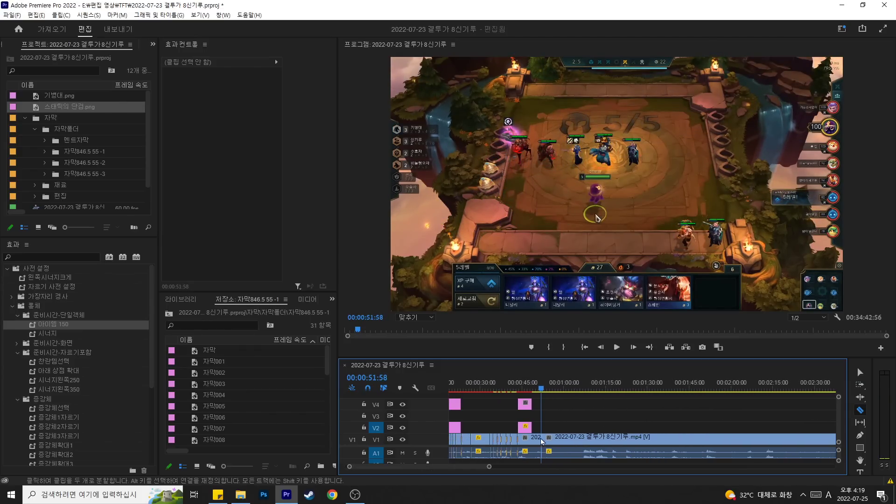
Step: Scrub the footage around the 00:00:52 cut and review the edited part from the start of the sequence
drag(562, 390, 577, 391)
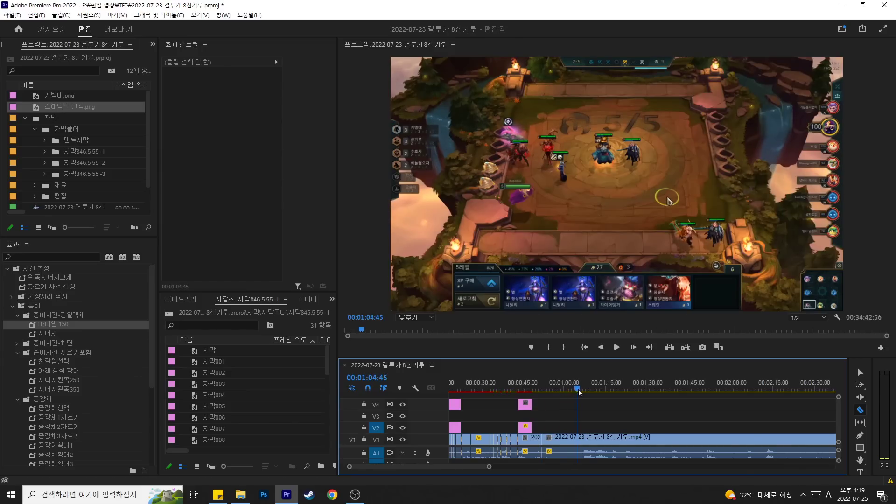
scroll(534, 420, down, 1)
drag(513, 389, 579, 394)
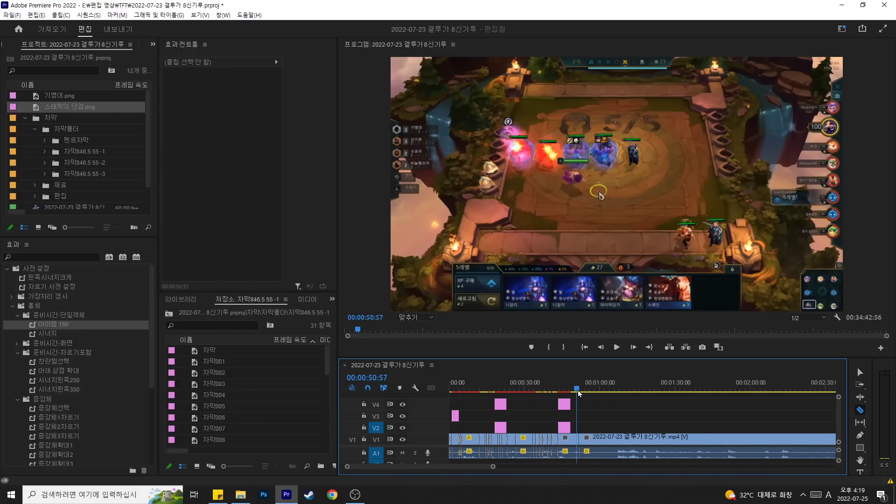
scroll(508, 409, up, 2)
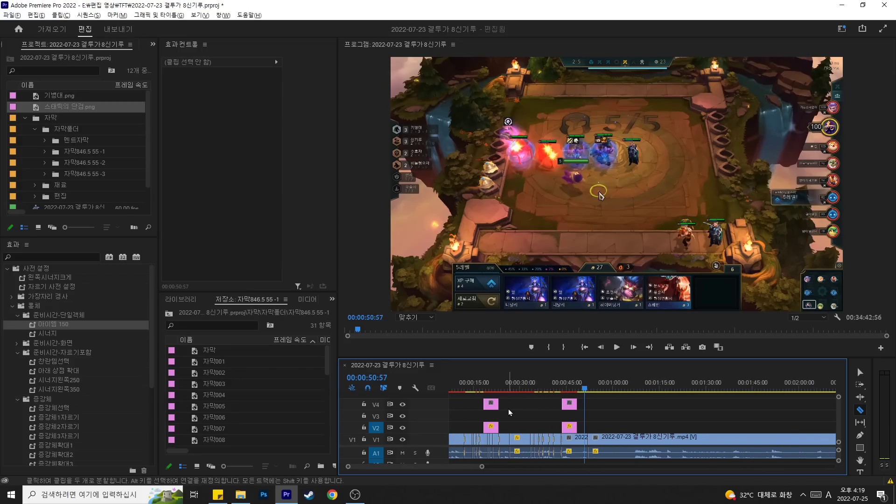
scroll(509, 409, down, 1)
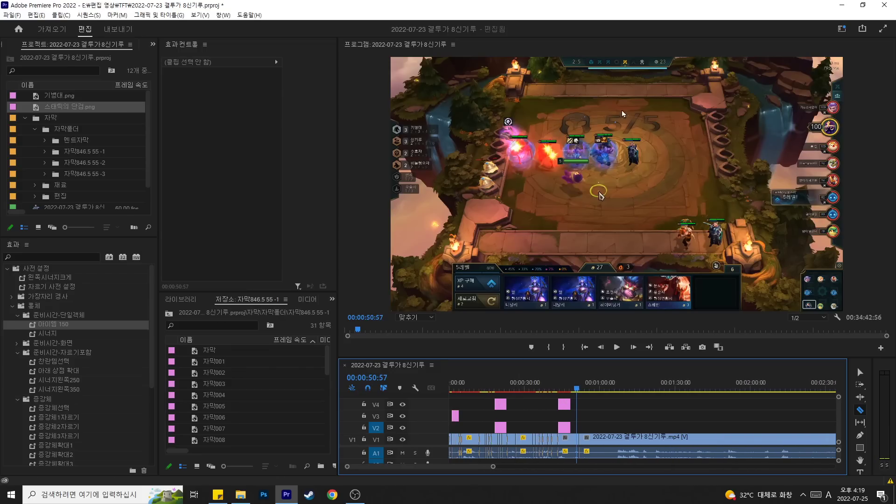
scroll(522, 418, up, 2)
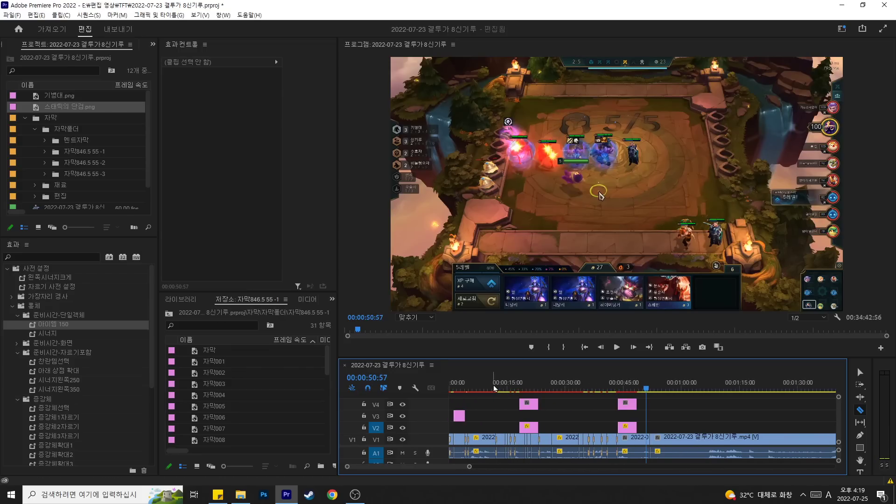
key(Home)
key(space)
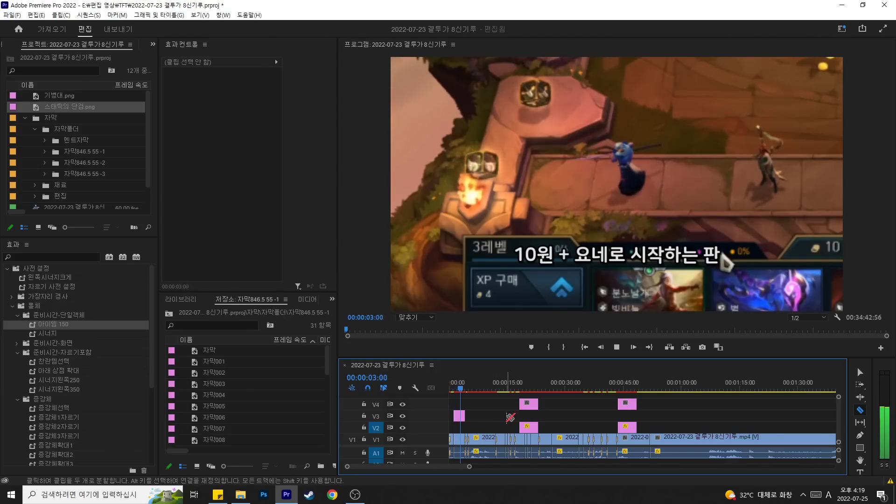
click(523, 387)
drag(525, 389, 702, 391)
Step: Scrub through the unedited footage up to about 00:08:12 and examine the fight between about 00:01:00 and 00:01:21
scroll(648, 413, down, 8)
drag(538, 384, 758, 387)
key(minus)
key(minus)
key(minus)
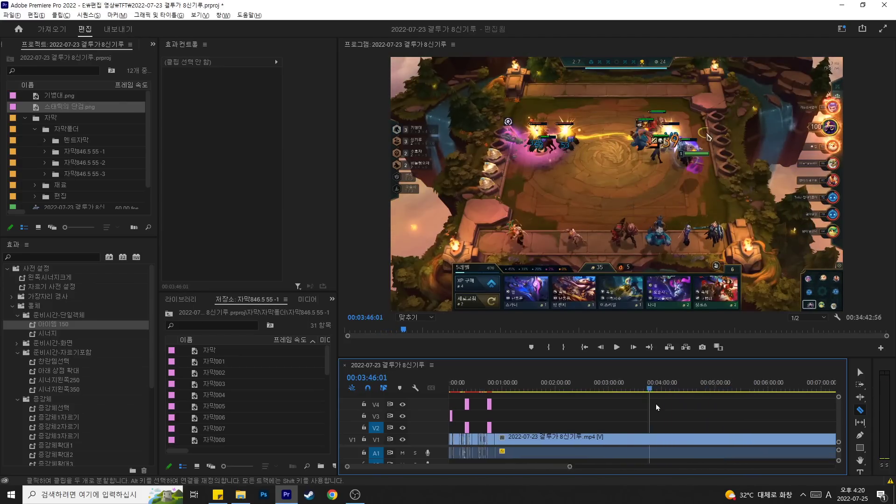
drag(626, 383, 648, 374)
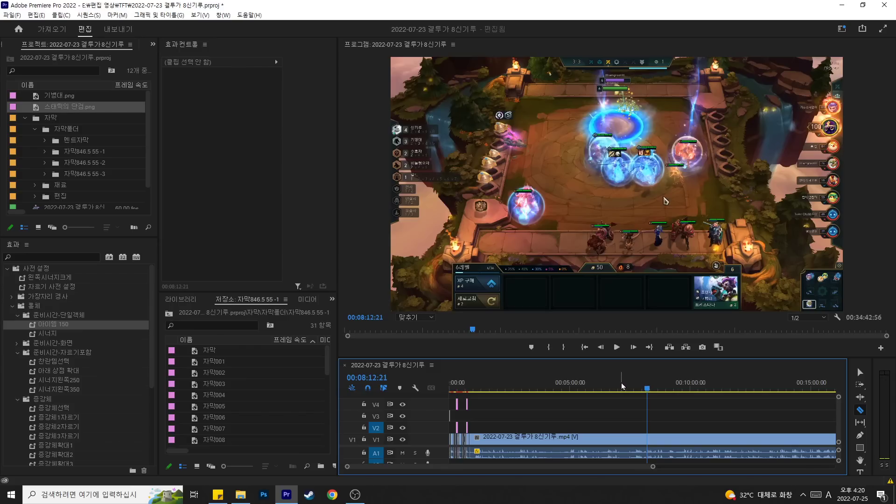
click(475, 383)
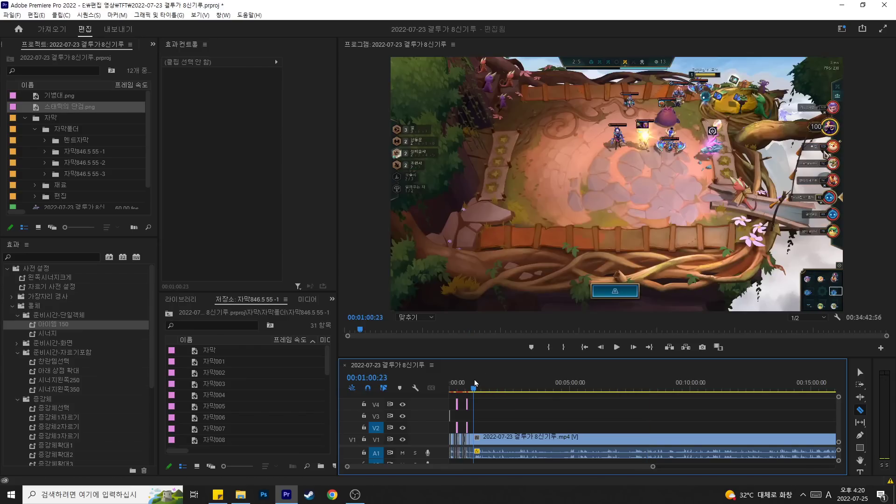
drag(475, 383, 483, 383)
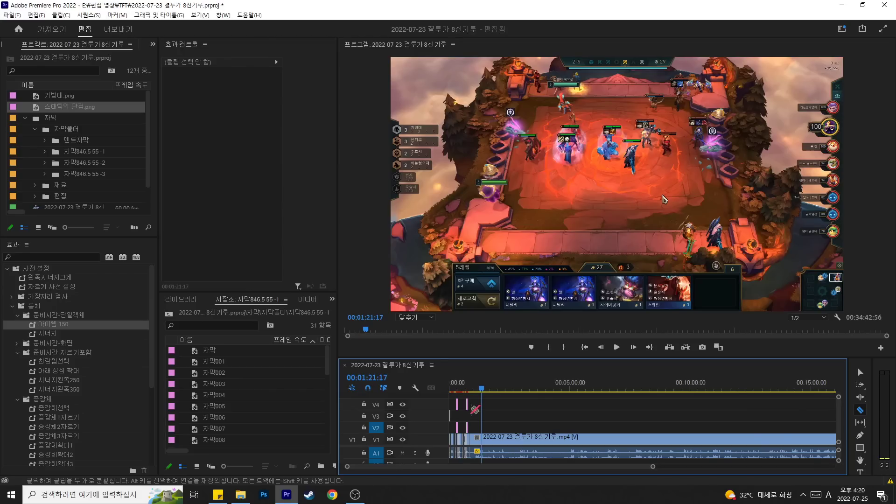
Step: Review the subtitled sections of the edited opening and scrub past the last cut to about 00:00:55:12
alt+scroll(469, 427, up, 8)
alt+scroll(469, 427, up, 2)
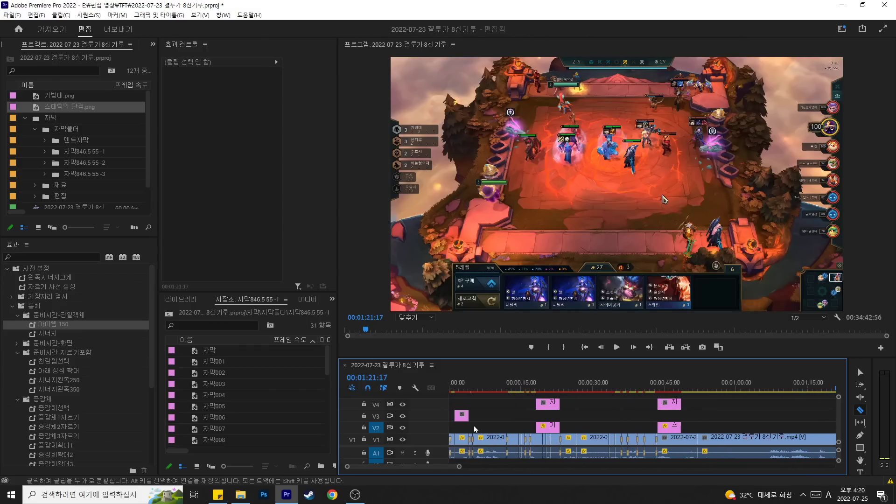
drag(543, 381, 536, 382)
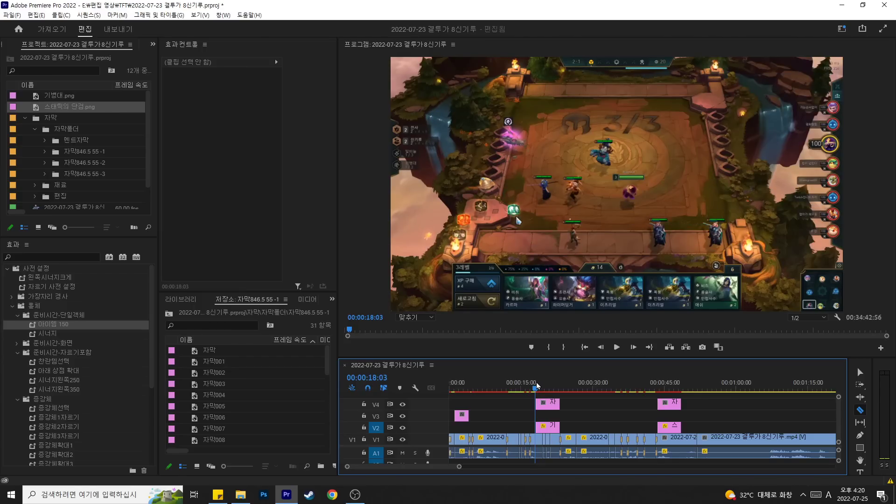
click(462, 388)
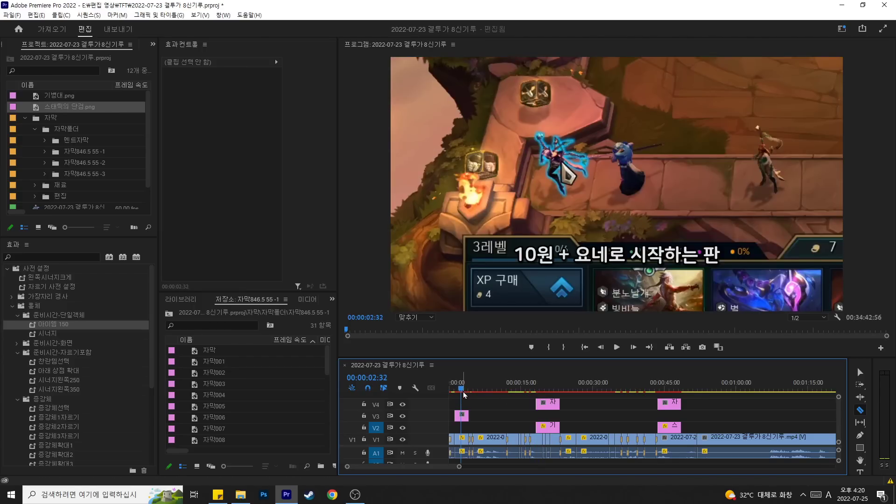
drag(464, 389, 679, 400)
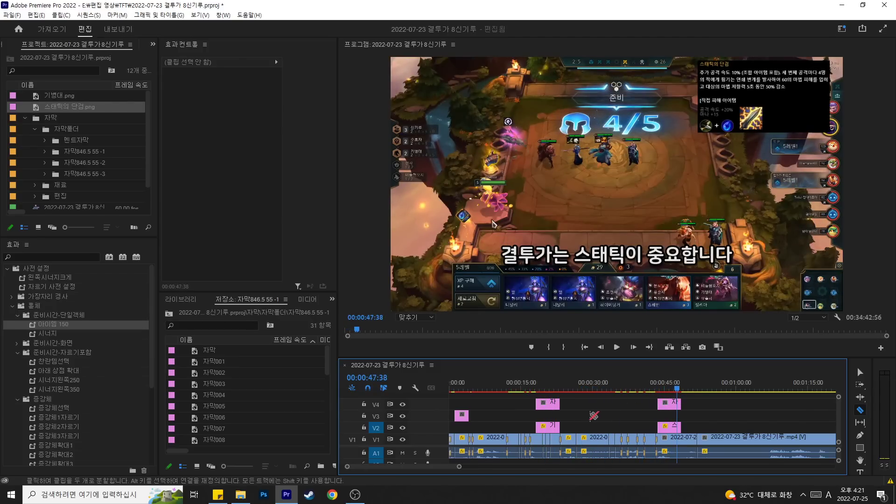
key(minus)
key(minus)
key(minus)
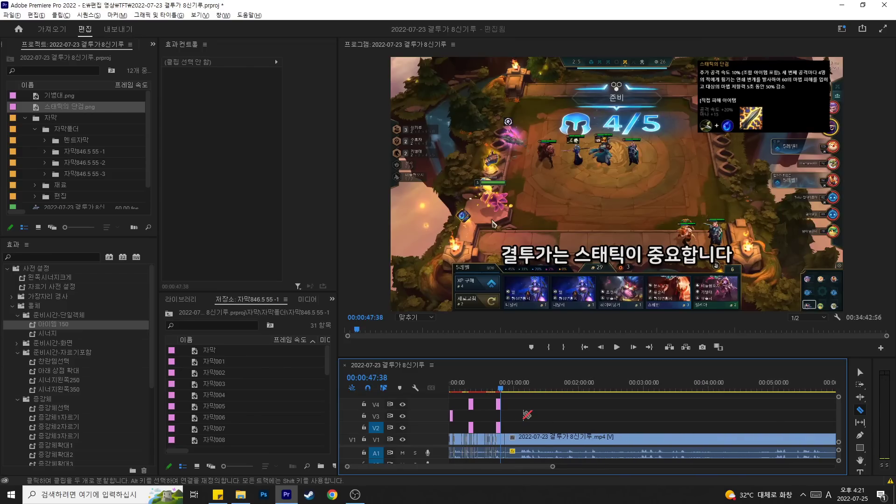
key(minus)
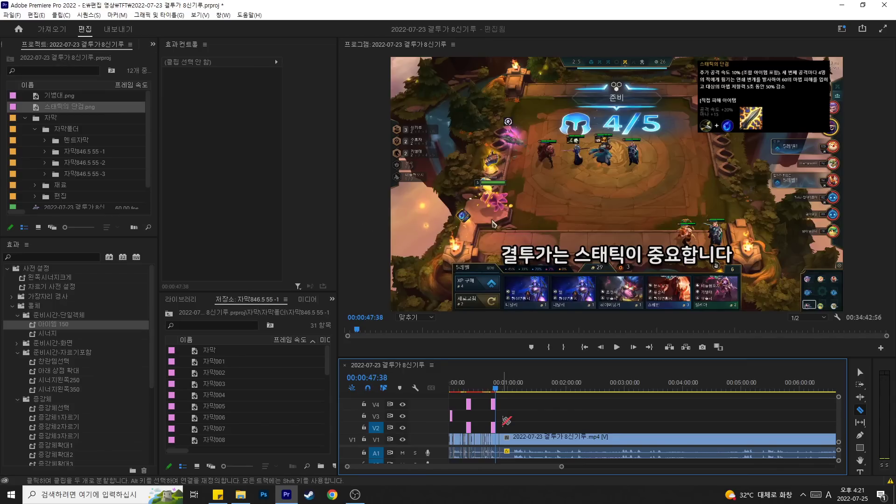
click(492, 380)
drag(495, 382, 504, 383)
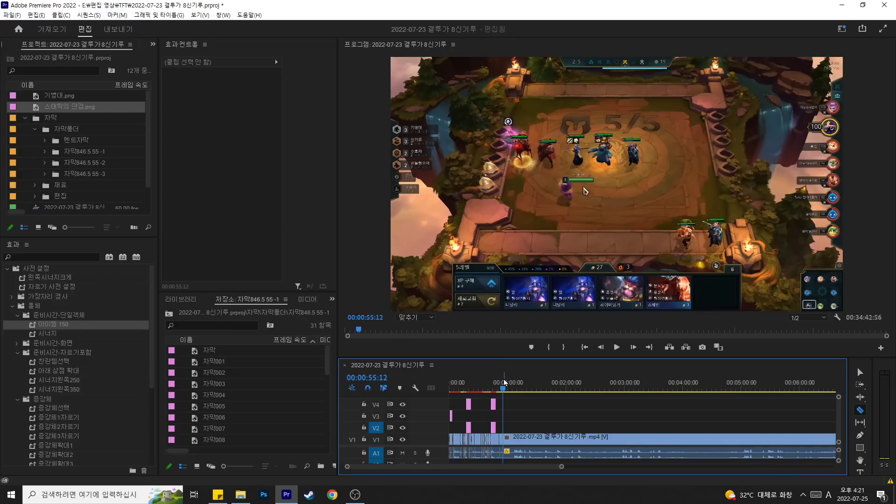